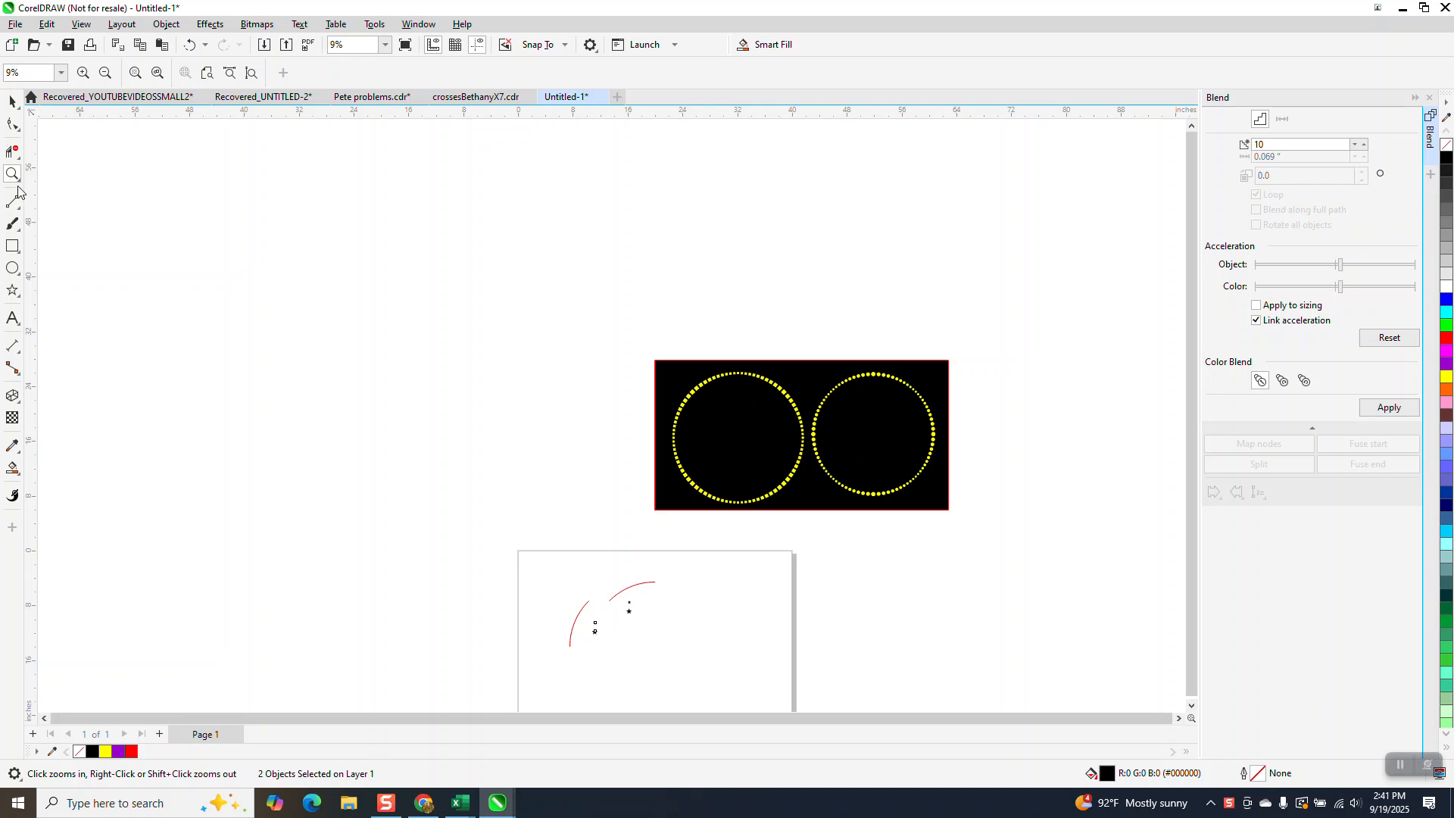
Blend the two stars below the upper arc with 10 steps and attach the blend to the upper arc as its path.
drag(495, 545, 748, 673)
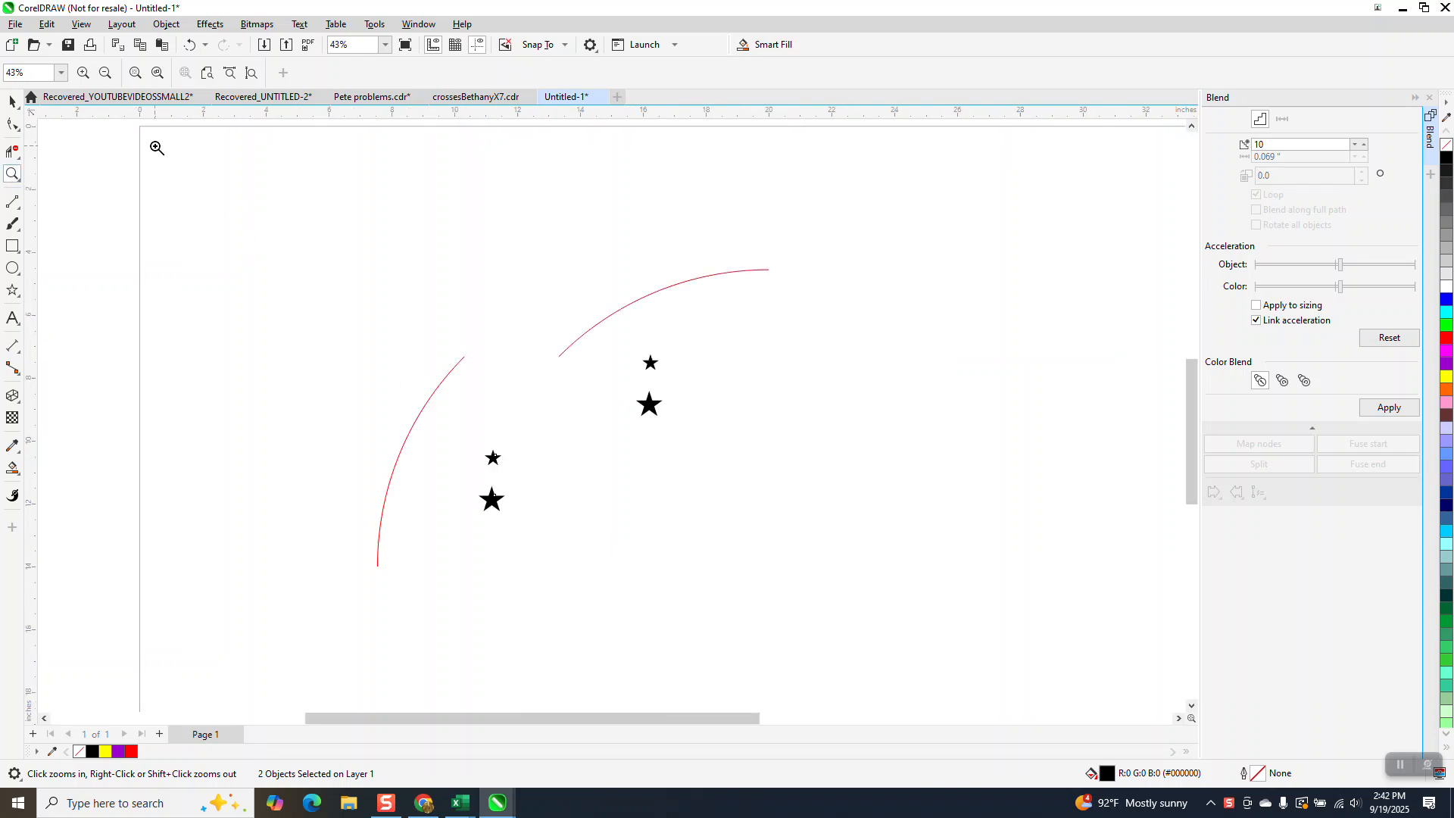
key(space)
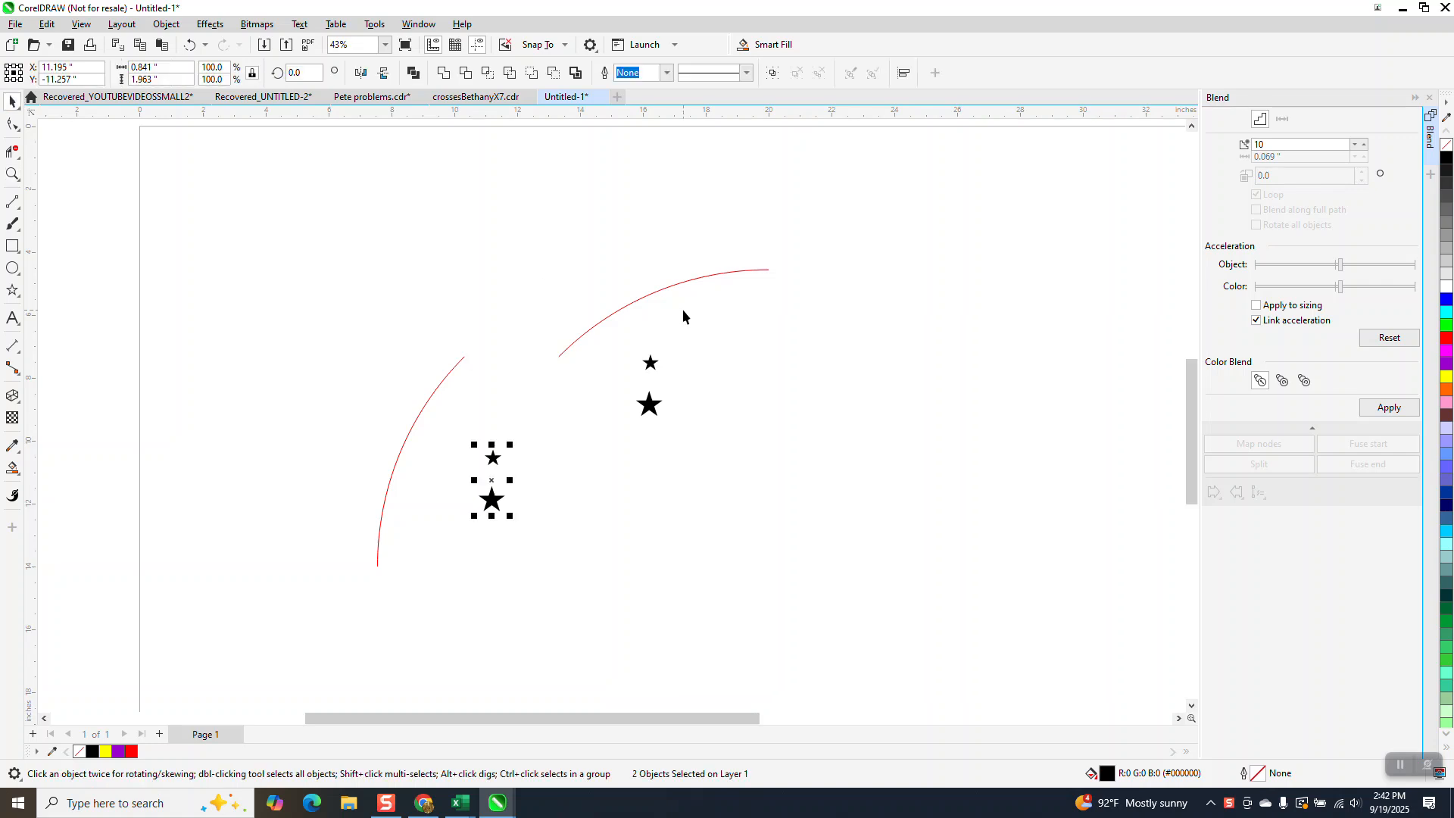
drag(683, 309, 598, 466)
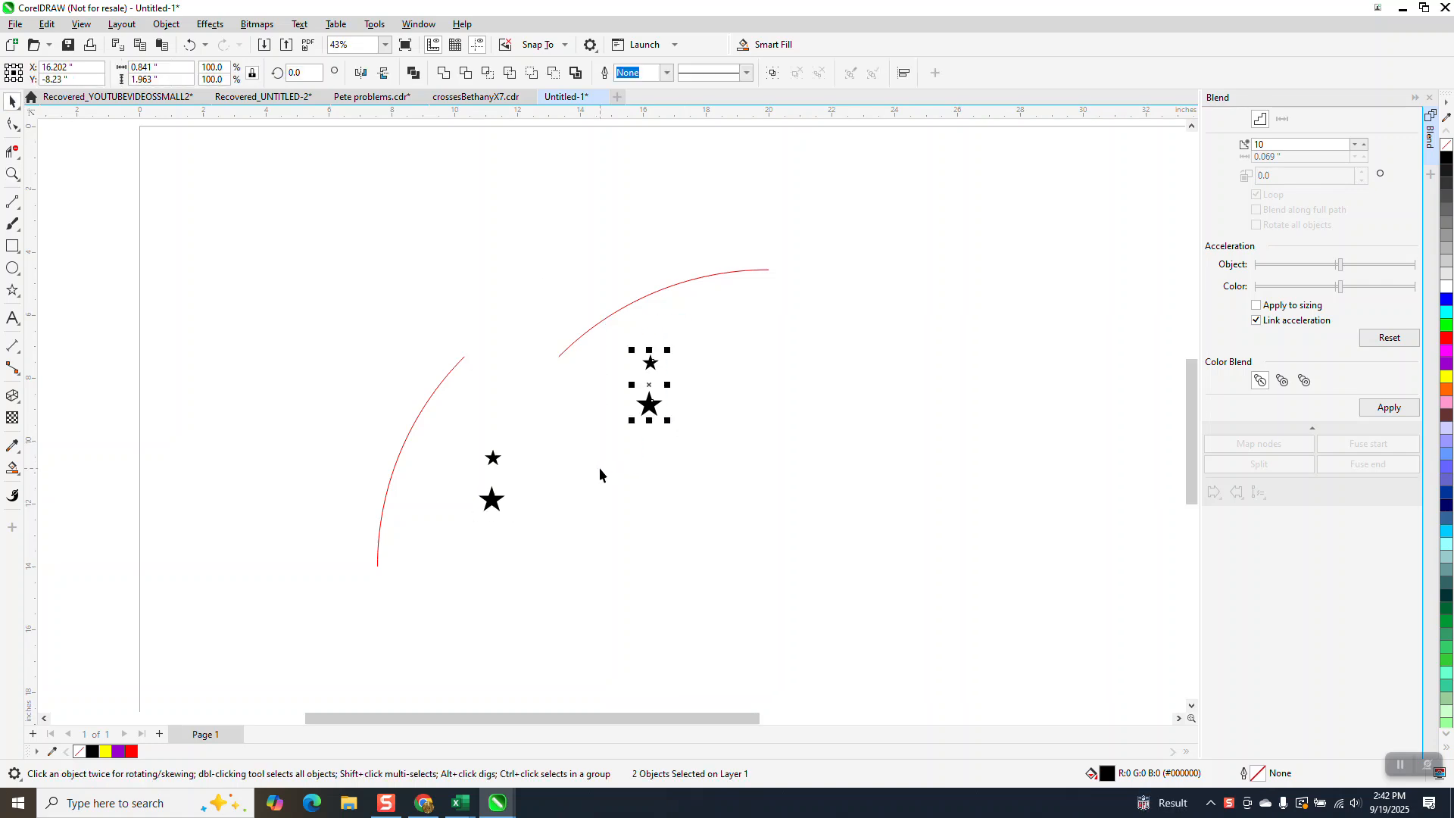
click(1399, 411)
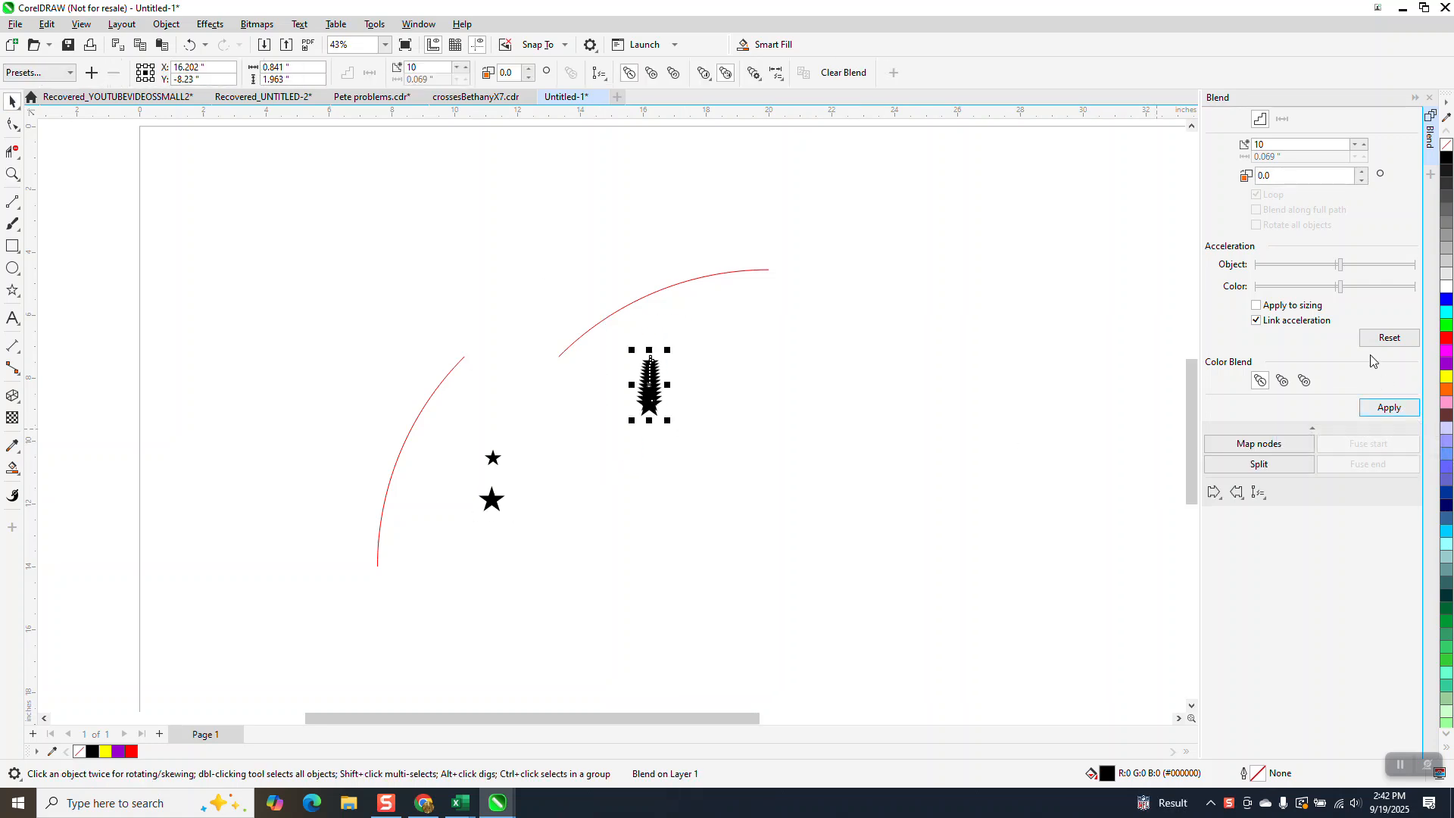
click(1262, 496)
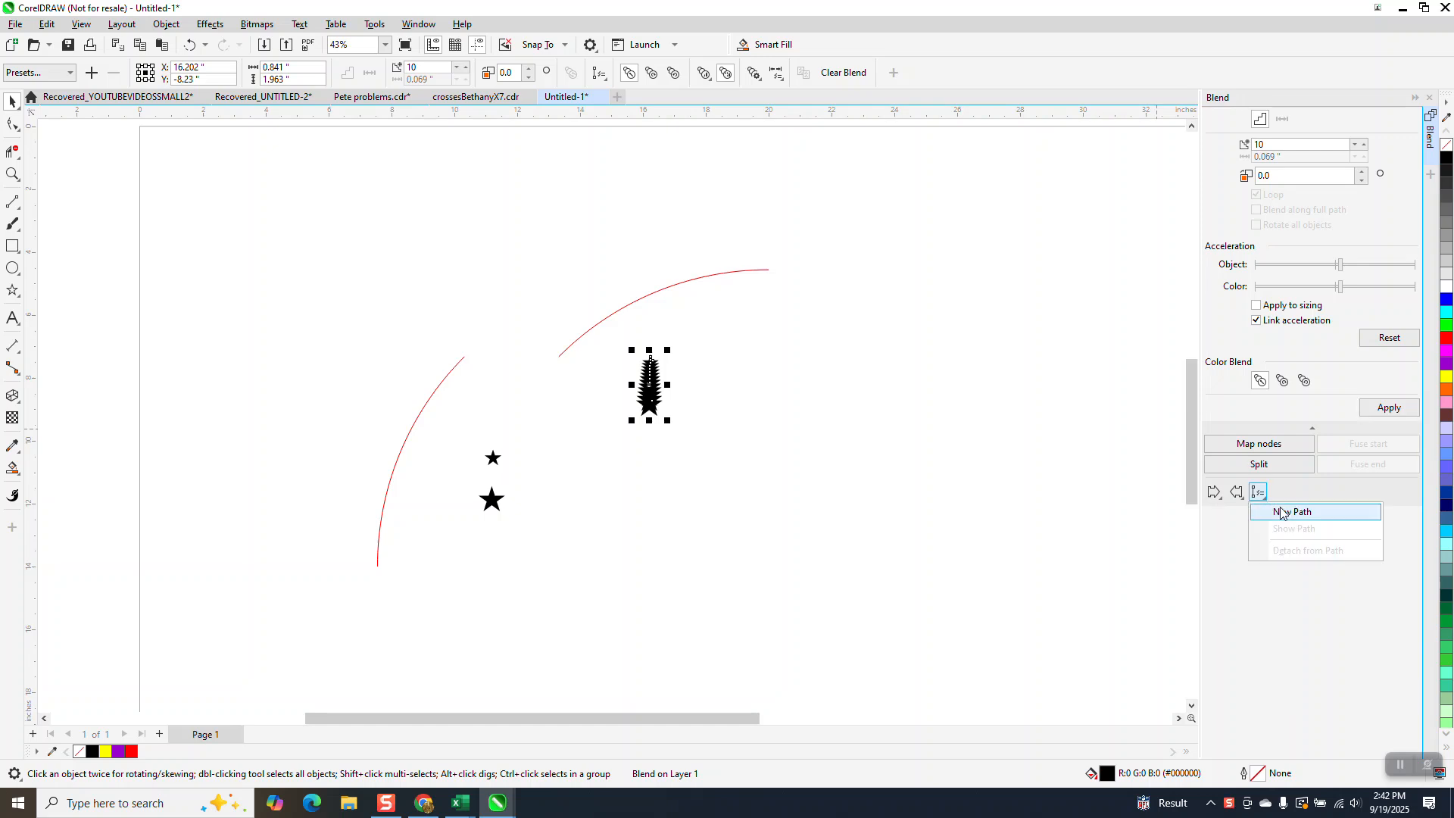
click(1287, 509)
click(678, 281)
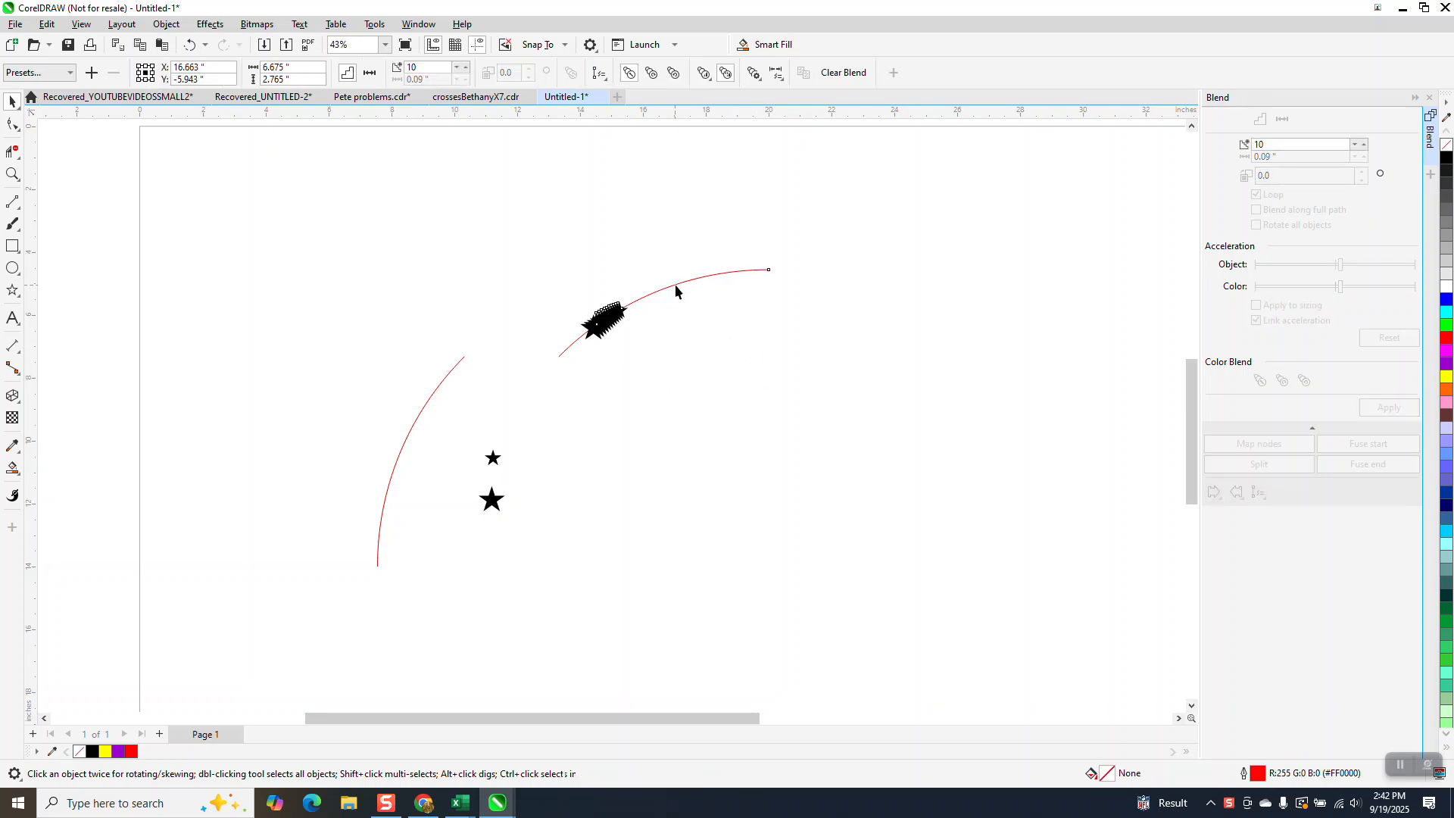
Spread the star blend along the full upper arc, rotate all its objects, and inspect the resulting star orientation.
click(1257, 210)
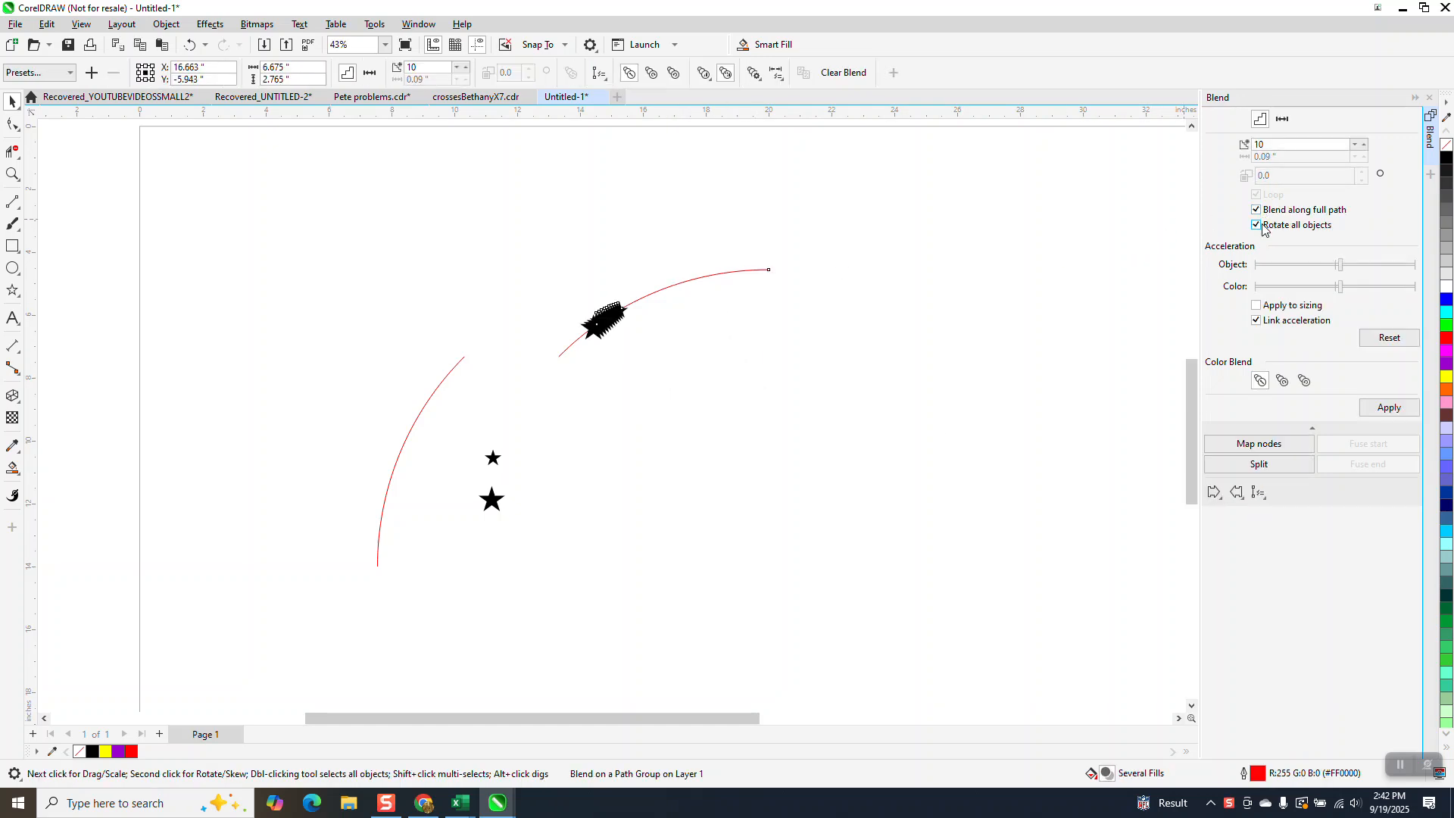
click(1388, 407)
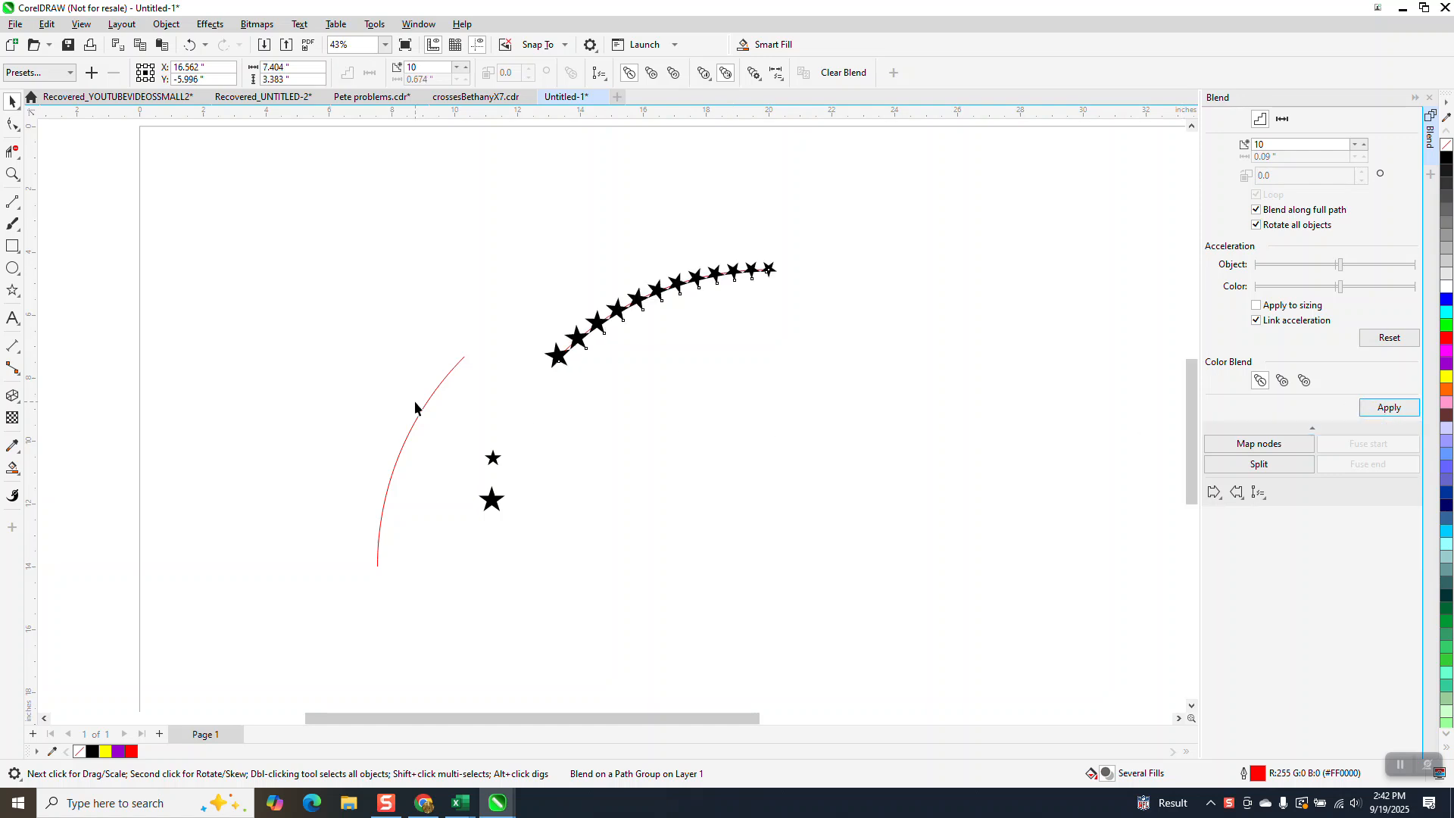
click(12, 174)
drag(464, 227, 788, 382)
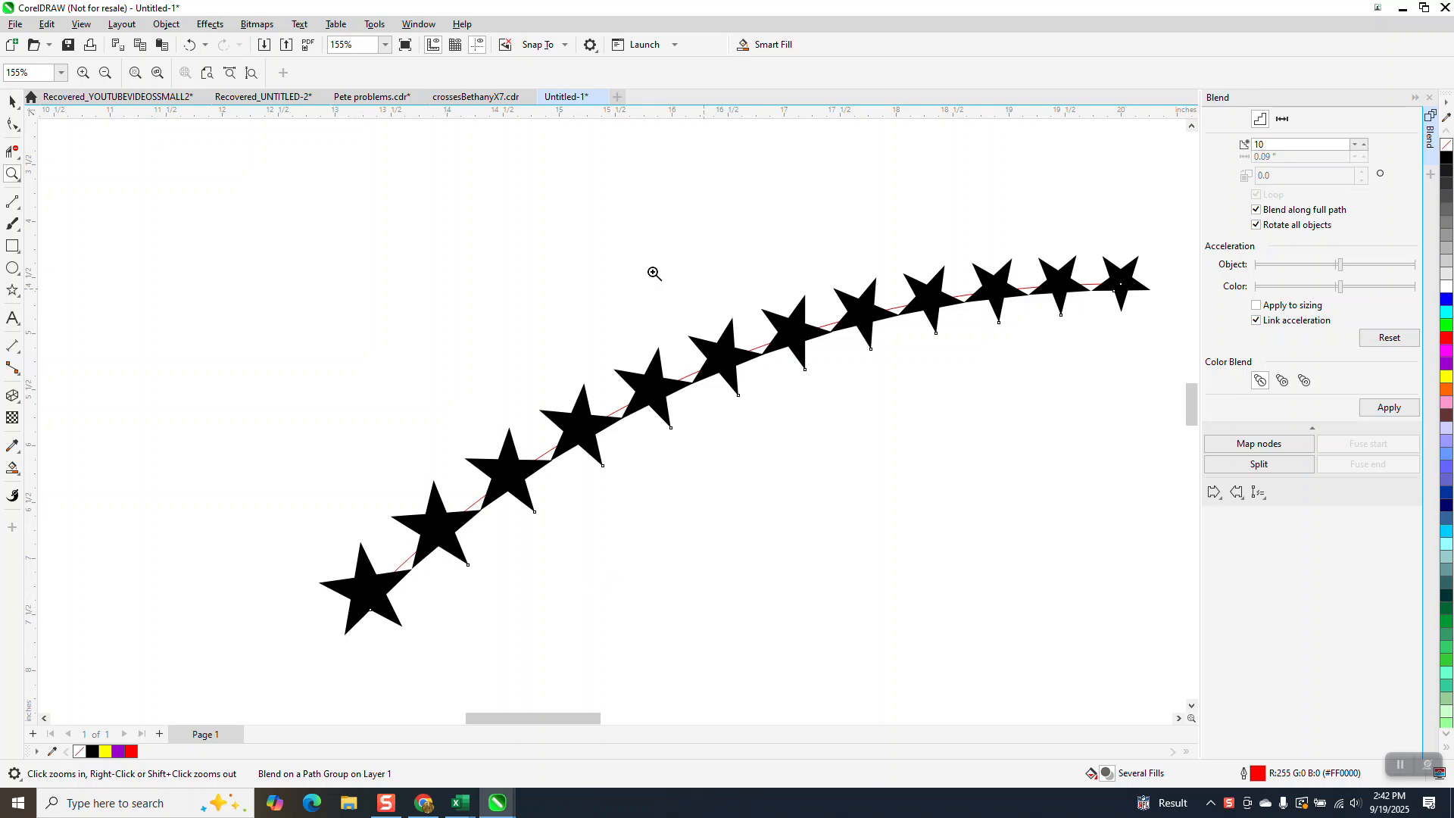
Undo the full-path blend, the path attachment and the blend itself to get back the two separate stars.
click(190, 46)
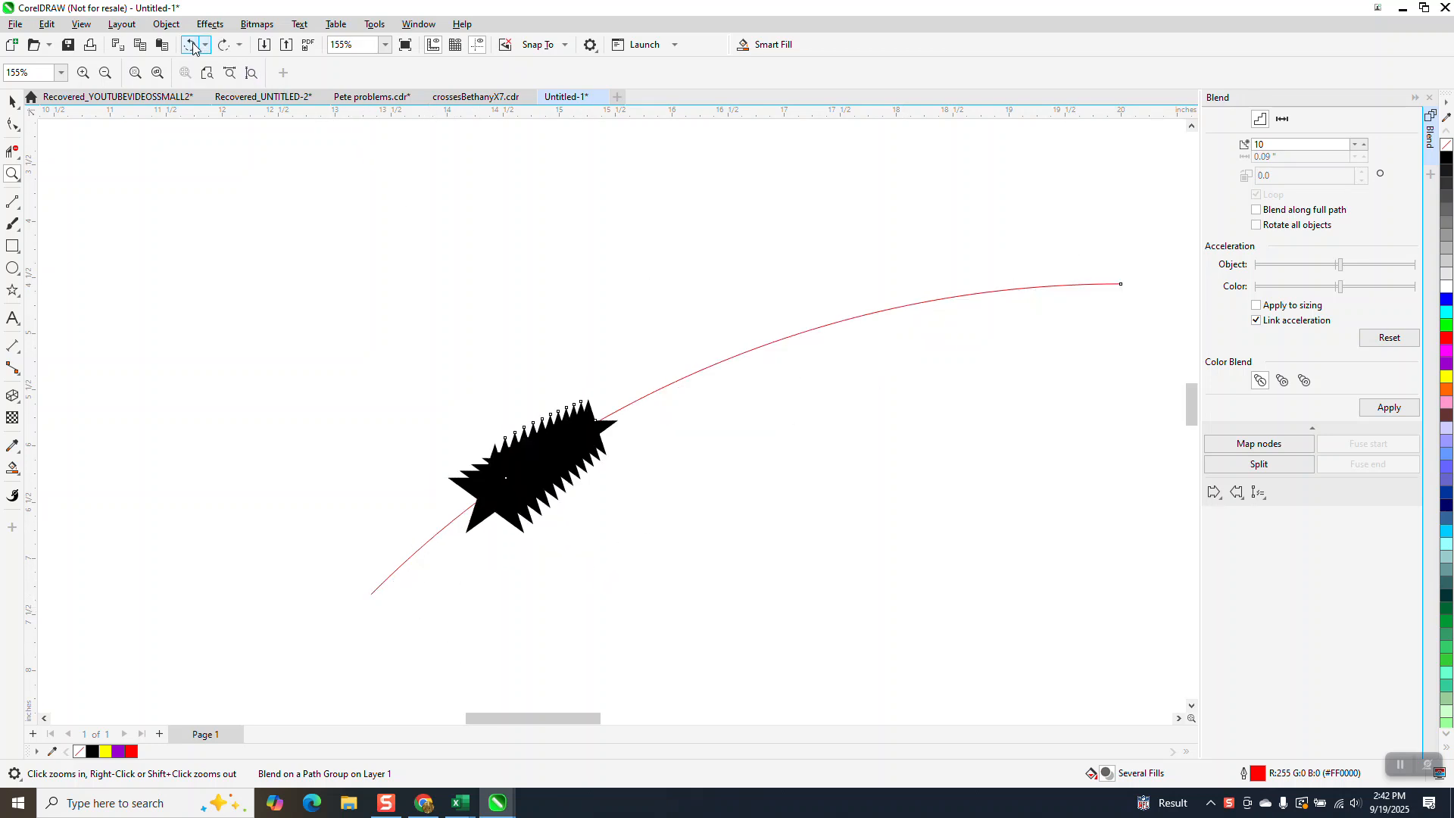
click(192, 47)
click(191, 47)
scroll(362, 223, down, 2)
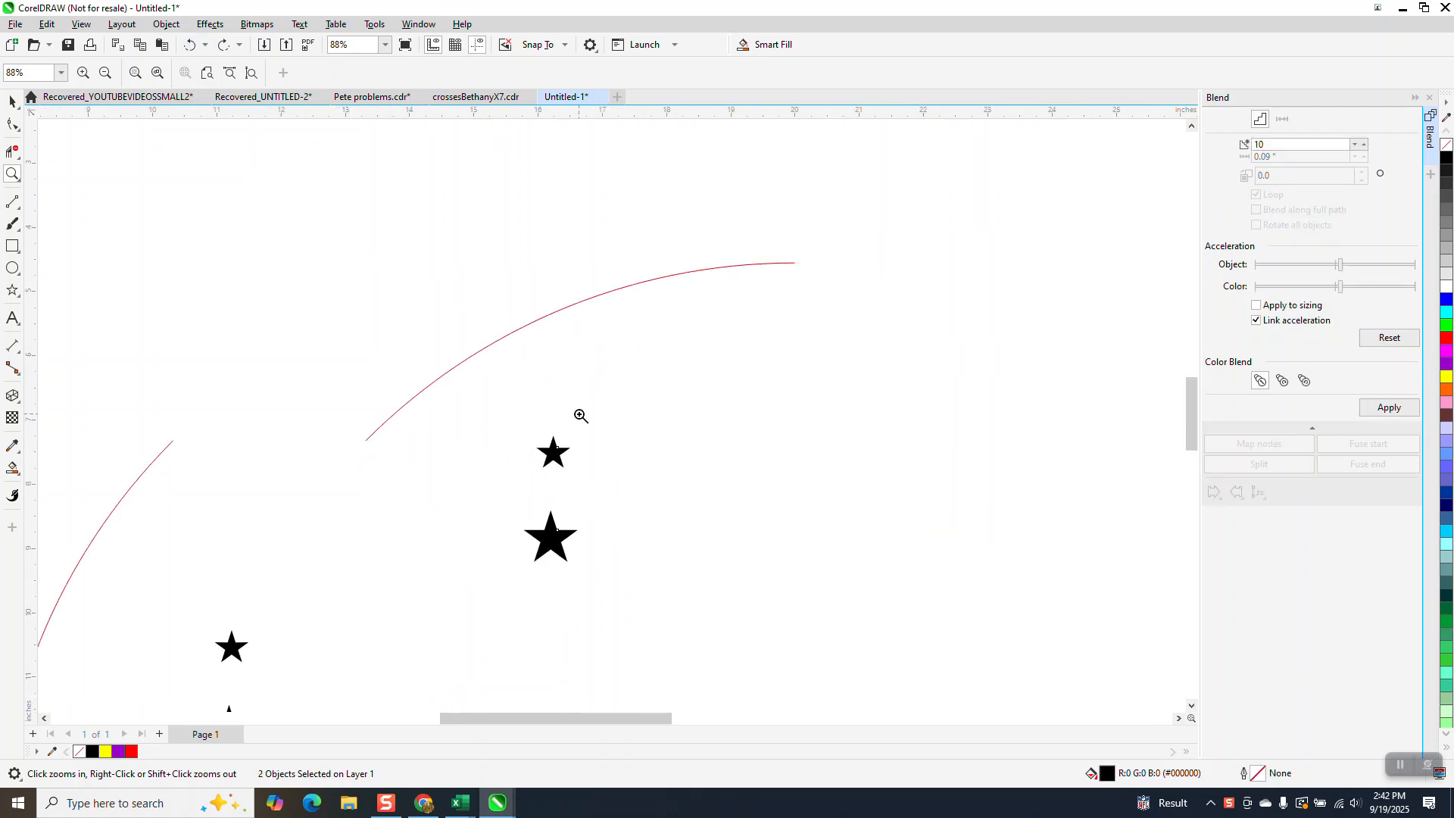
Set the rotation of both the small and the large star below the upper arc to 30 degrees.
click(12, 102)
click(507, 334)
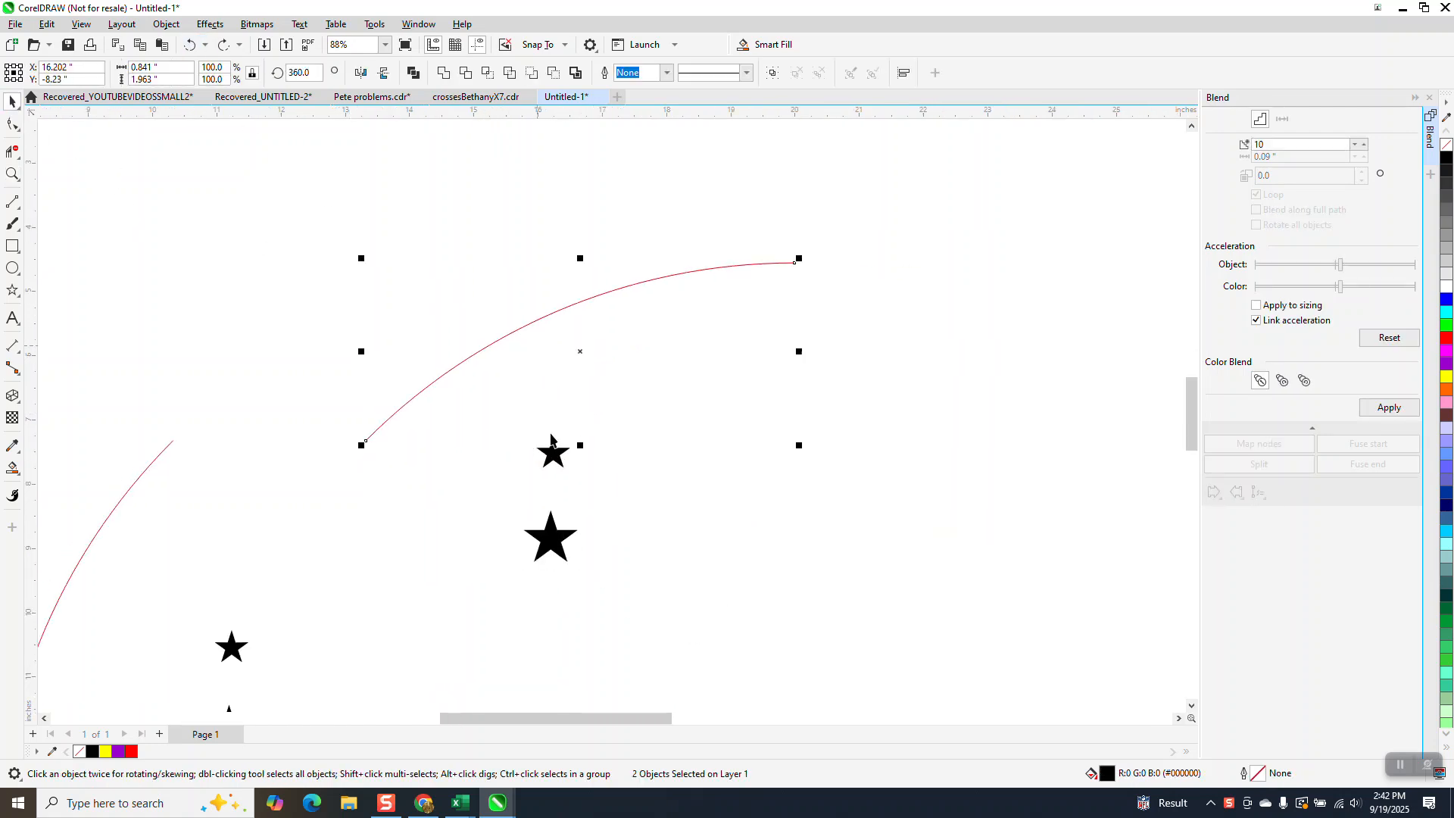
click(551, 452)
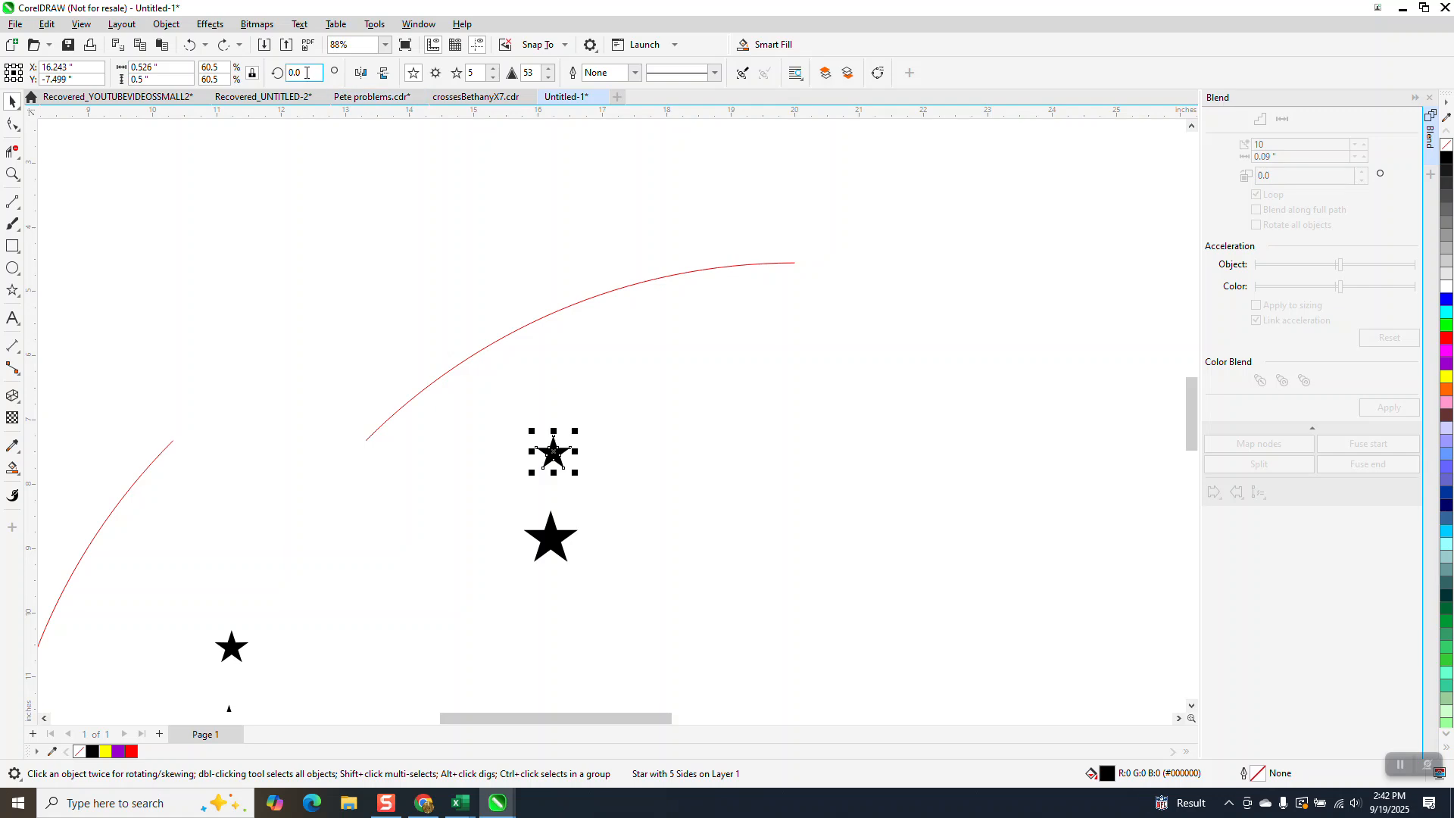
key(Return)
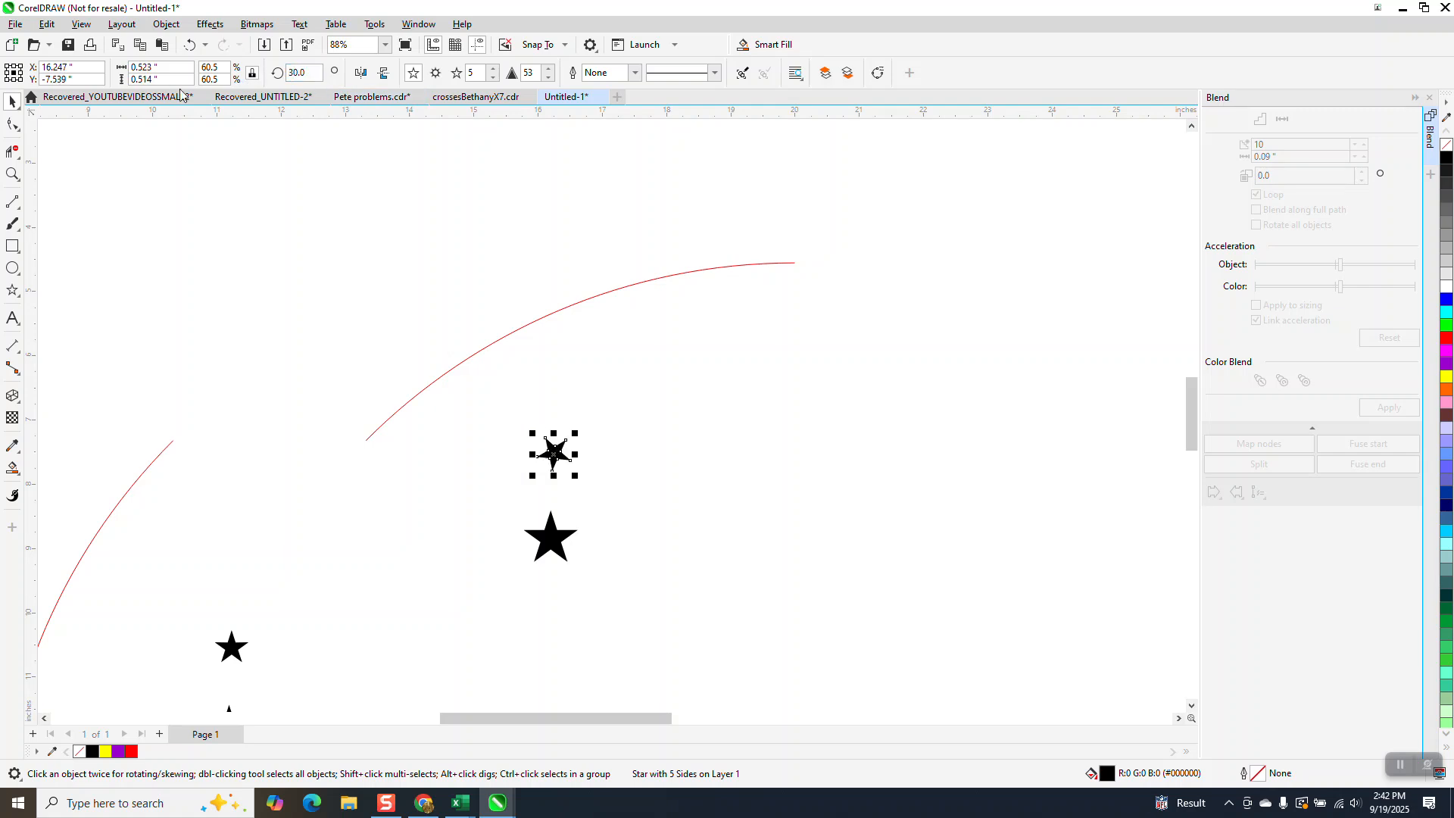
click(551, 531)
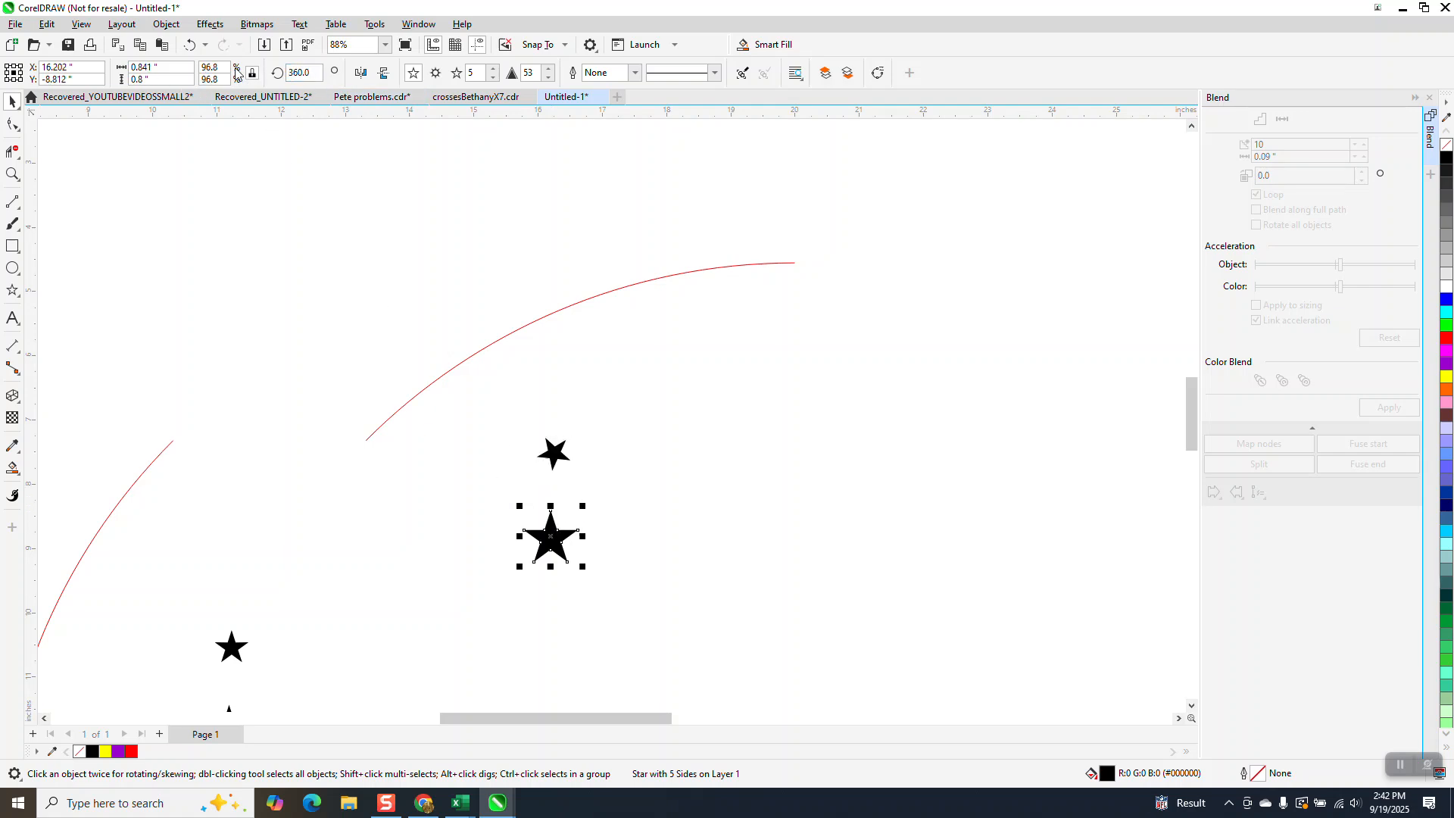
text(30)
key(Return)
Blend the two rotated stars with 10 steps and attach the blend to the upper arc as its new path.
drag(633, 342, 486, 590)
click(1388, 410)
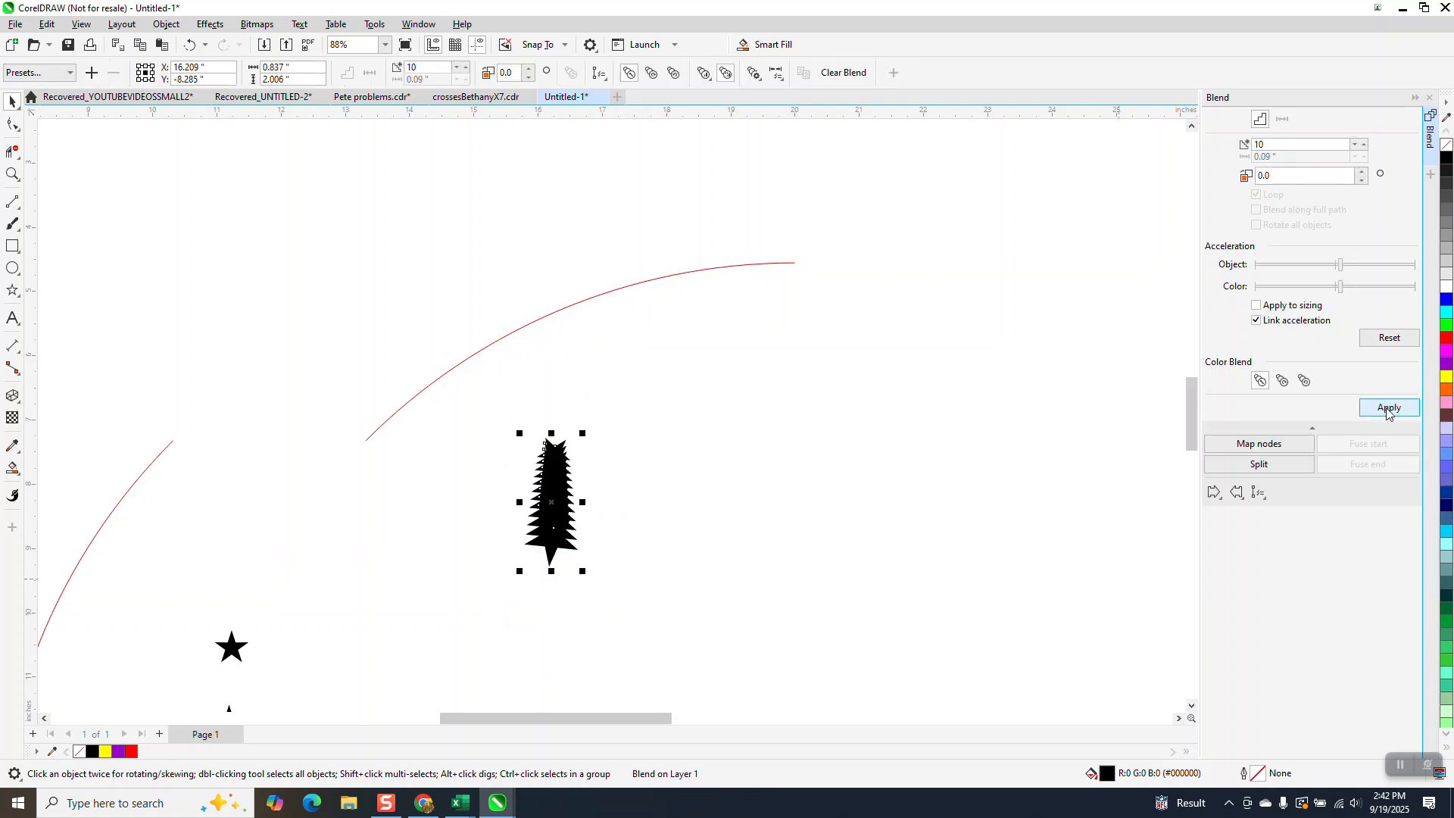
click(1263, 494)
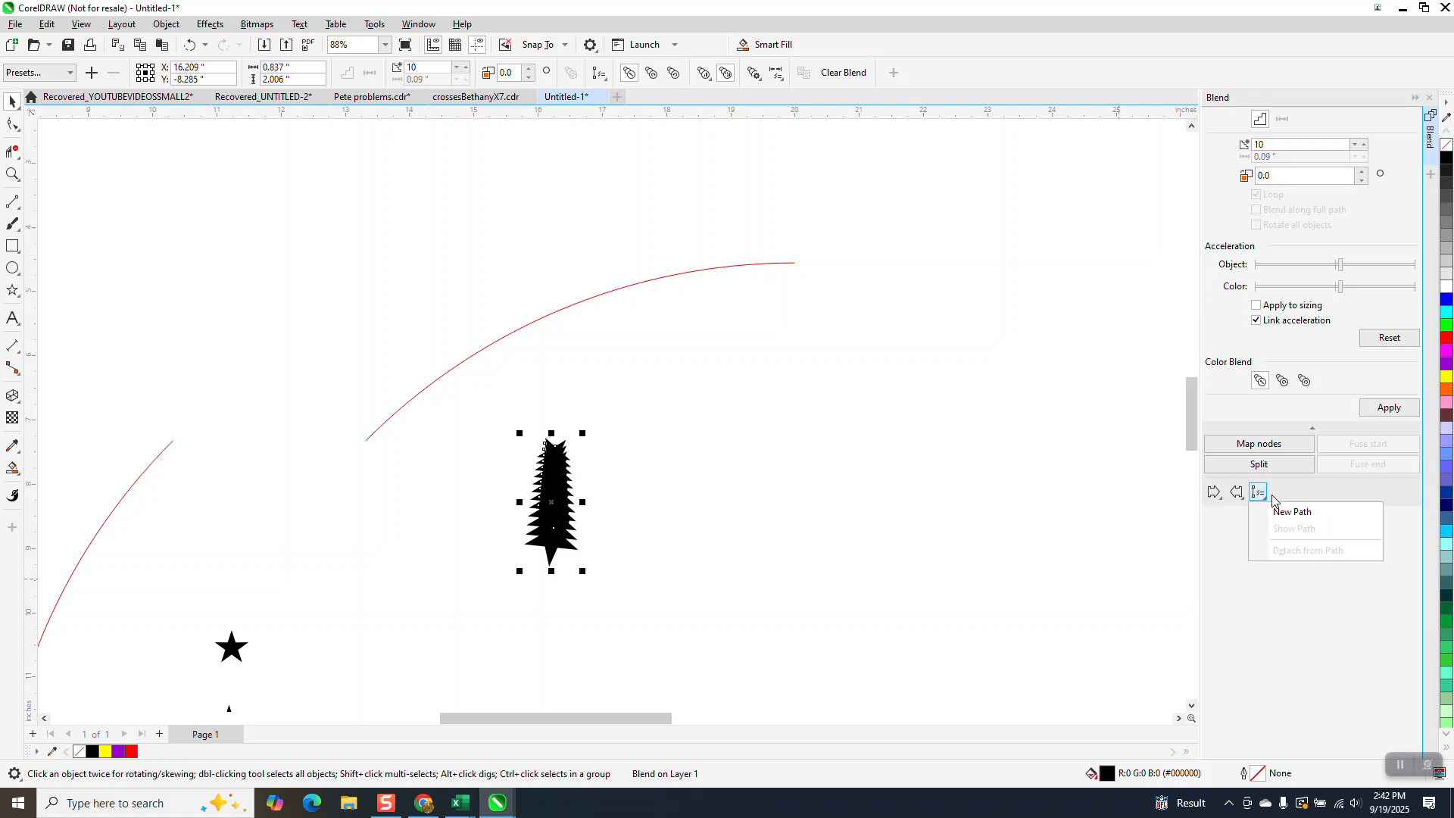
click(1292, 513)
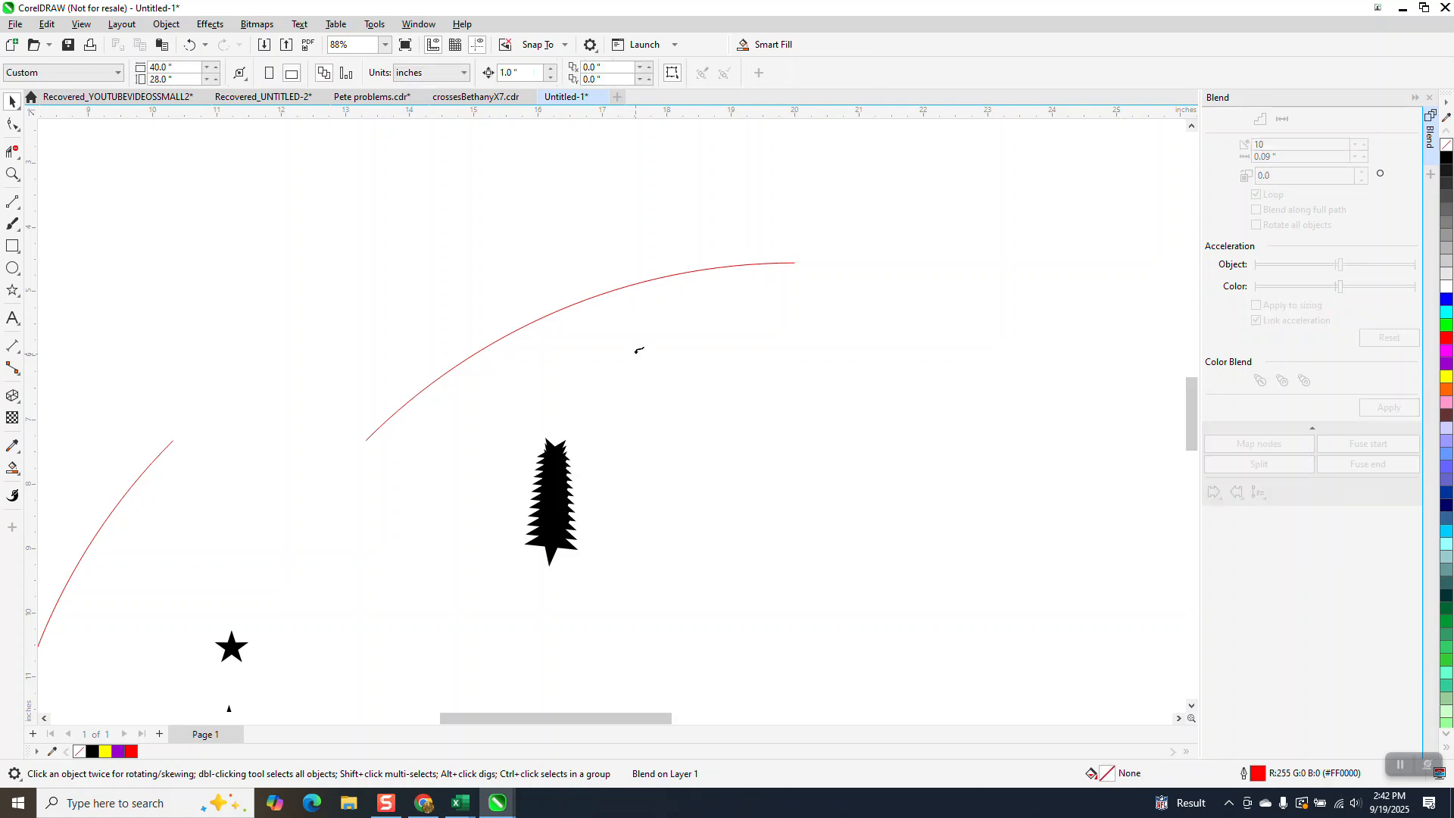
click(613, 290)
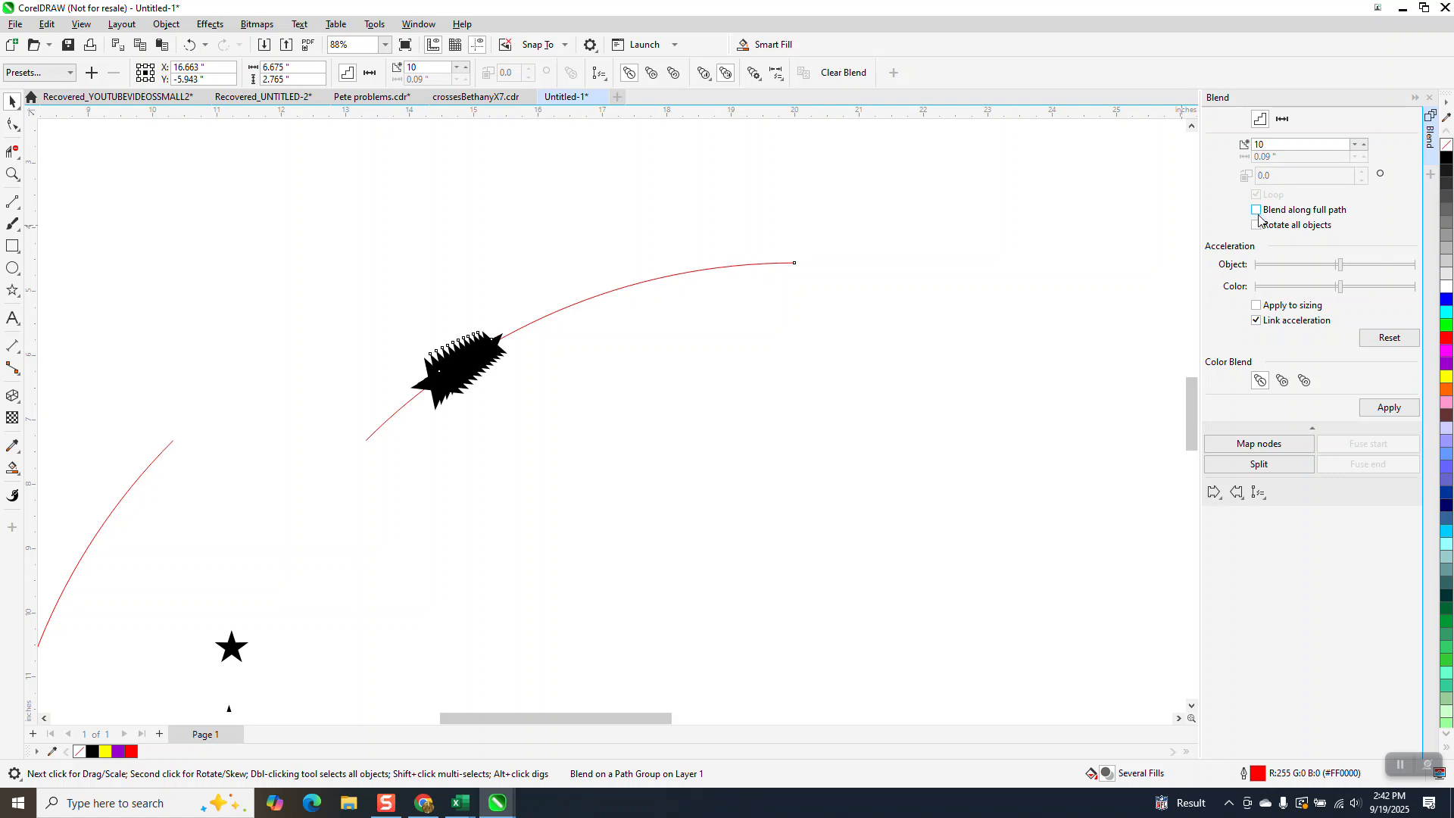
Apply blending along the full path and rotation of all objects to the rotated-star blend on the upper arc.
click(1256, 210)
click(1390, 409)
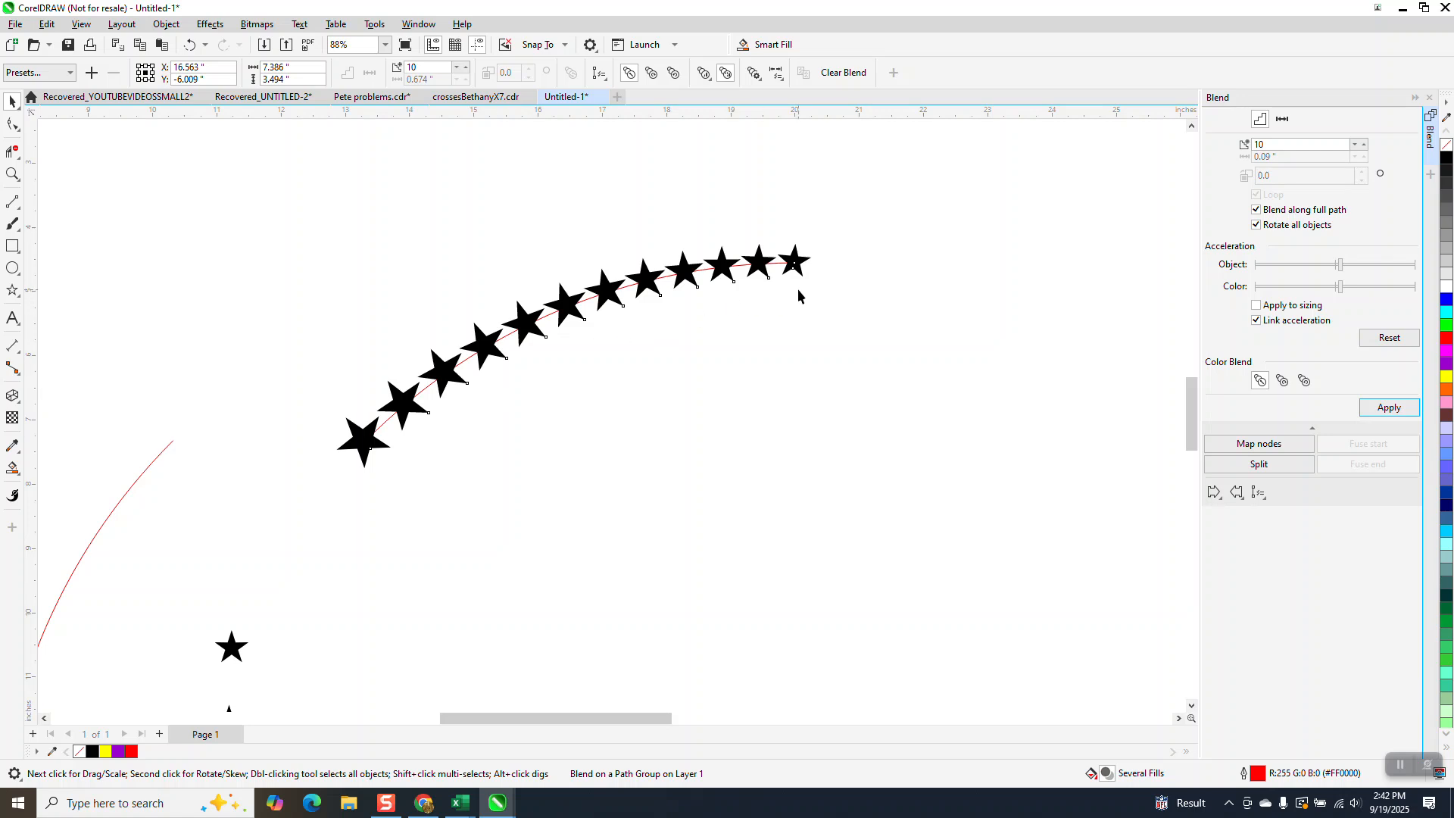
scroll(664, 239, down, 2)
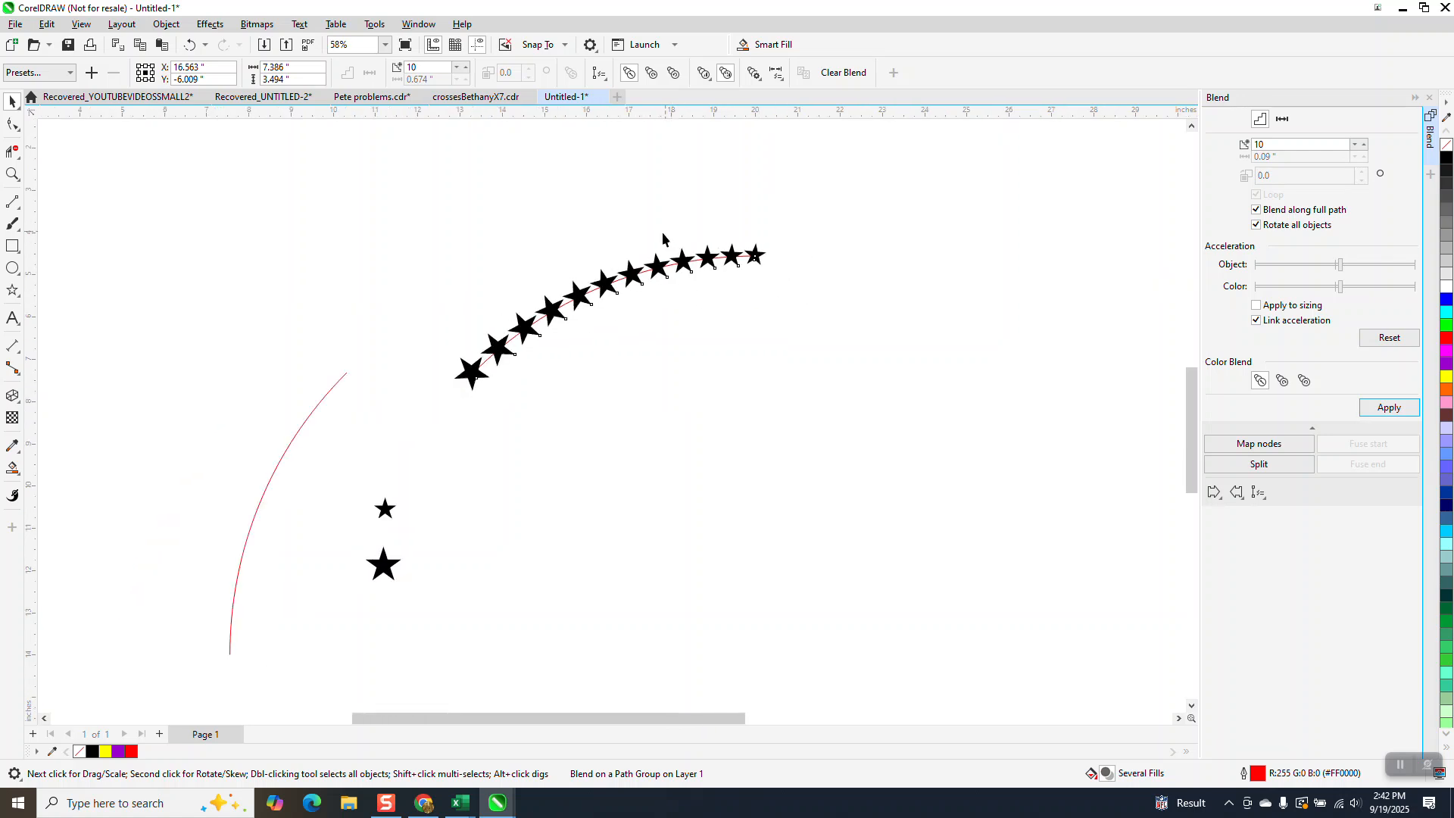
scroll(662, 239, down, 2)
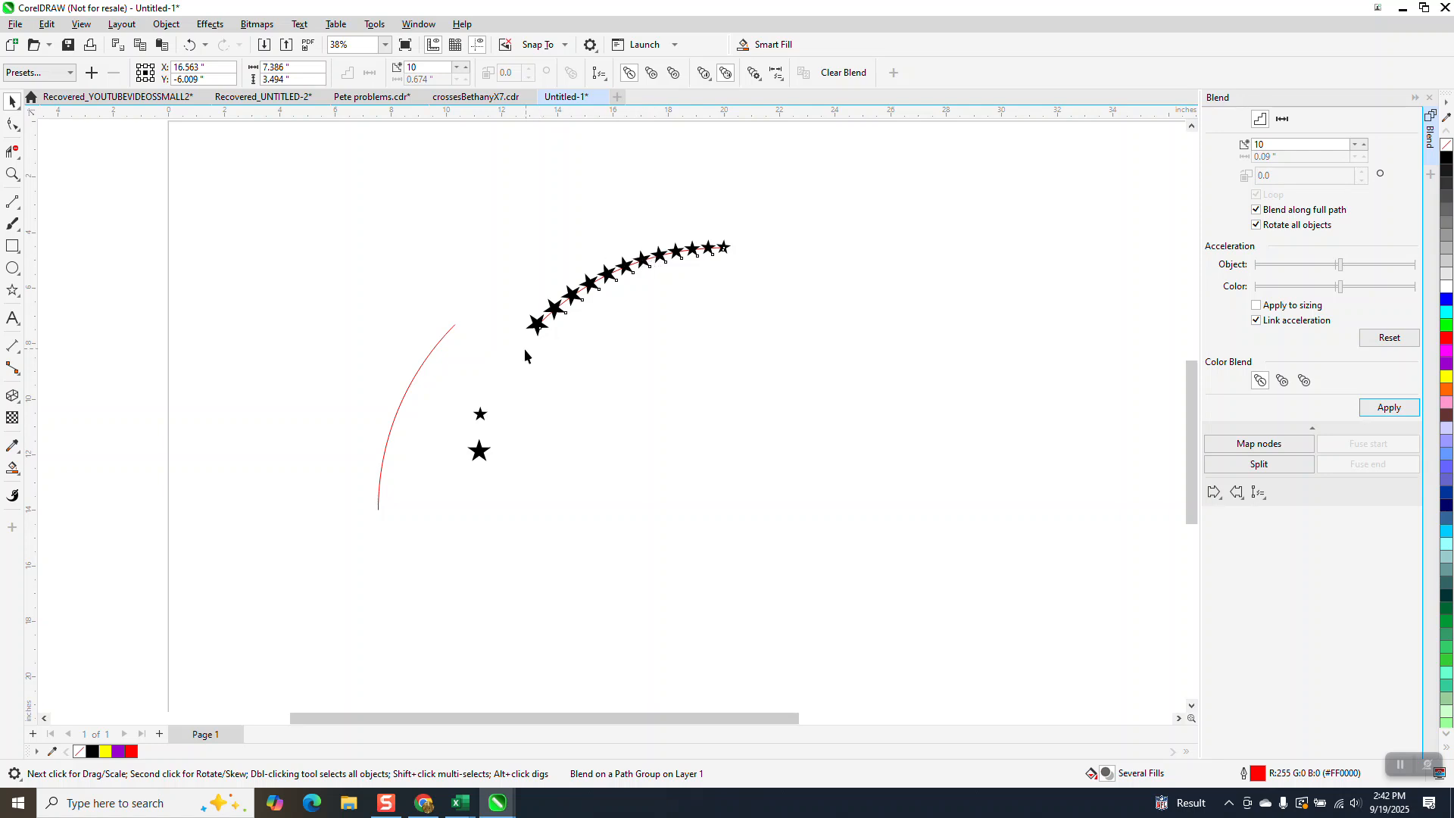
Move the two loose stars away from the lower arc and try a horizontally mirrored copy of the upper star blend.
drag(460, 384, 905, 418)
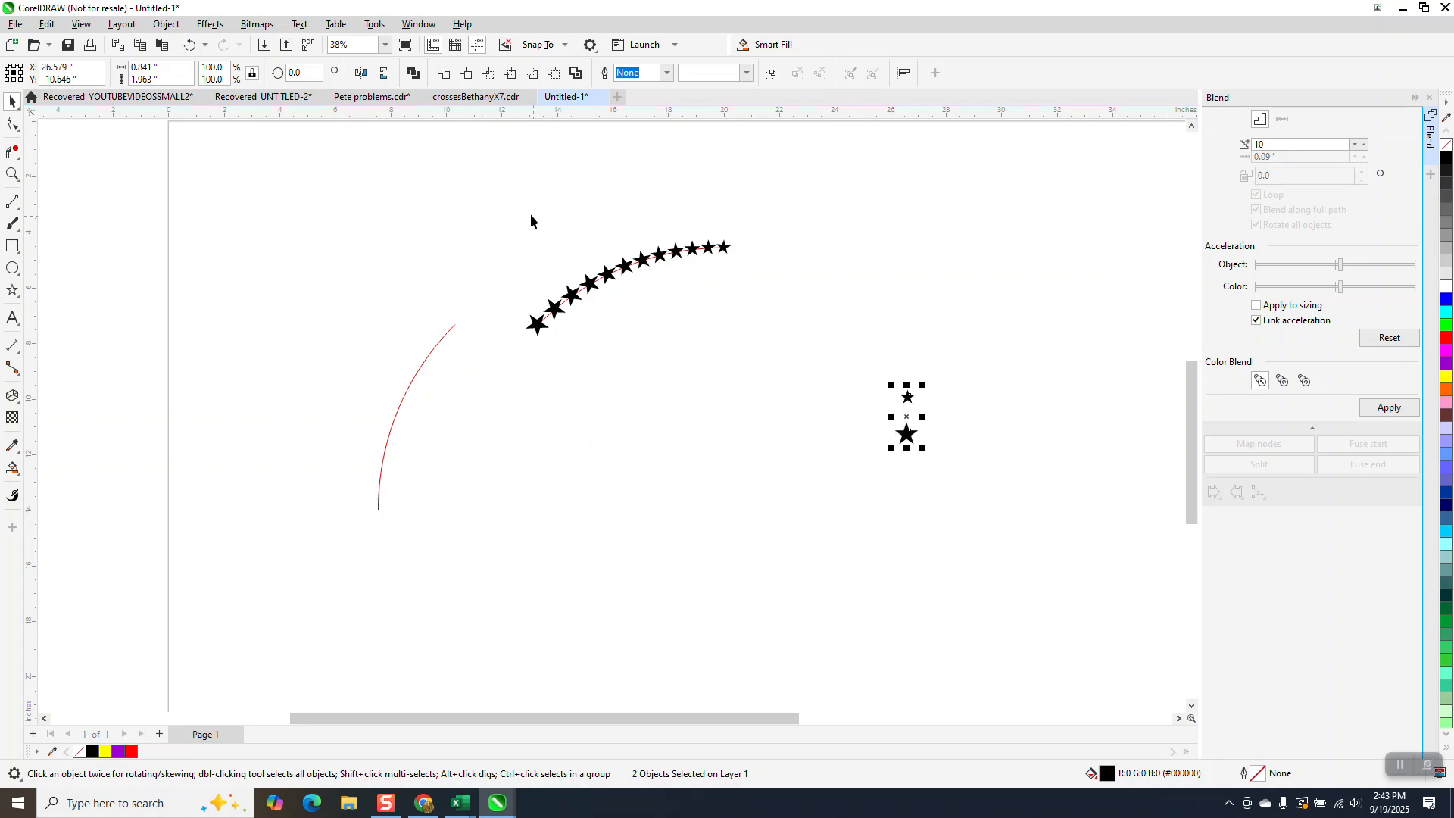
drag(504, 219, 816, 408)
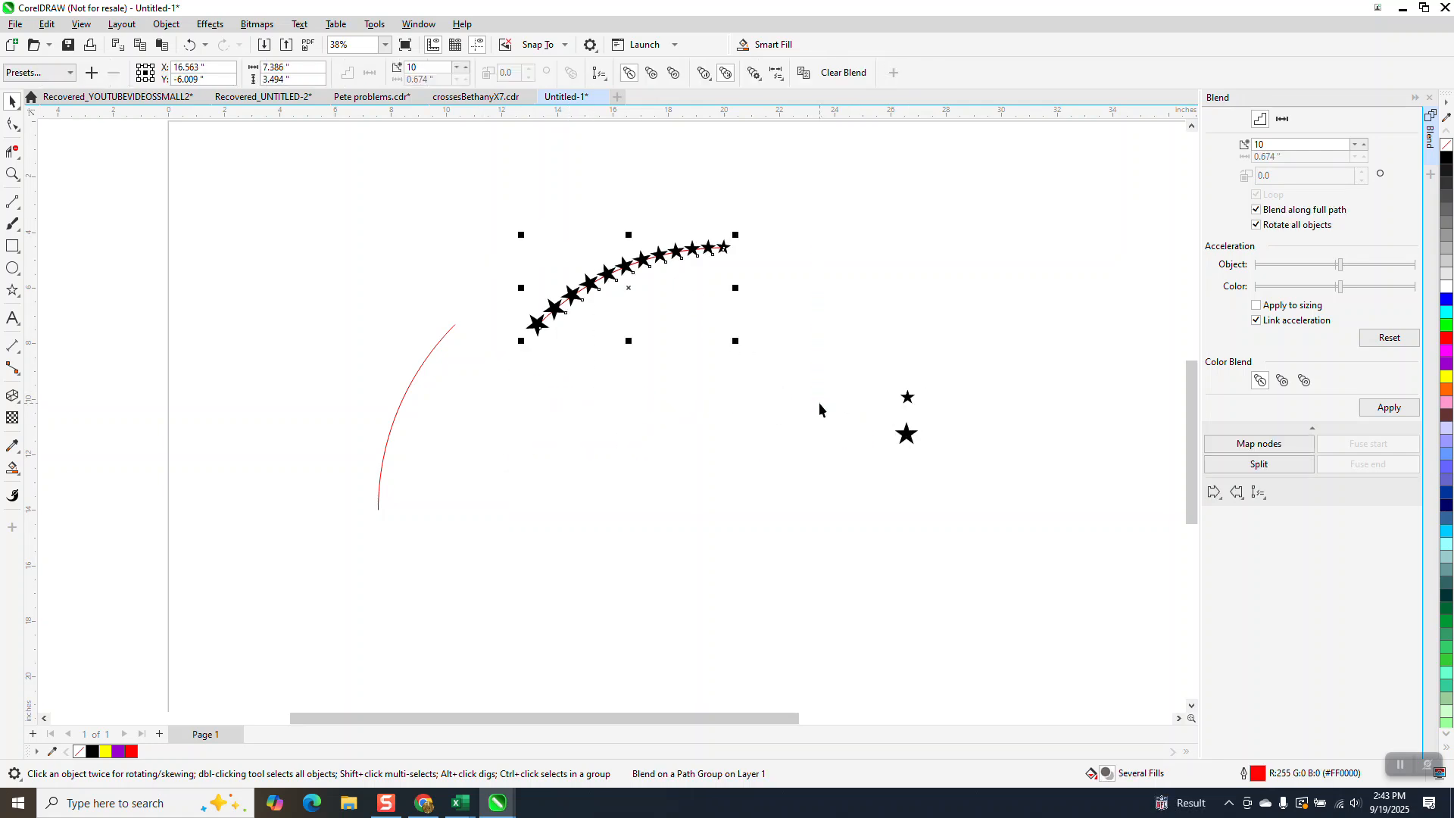
drag(736, 289, 496, 303)
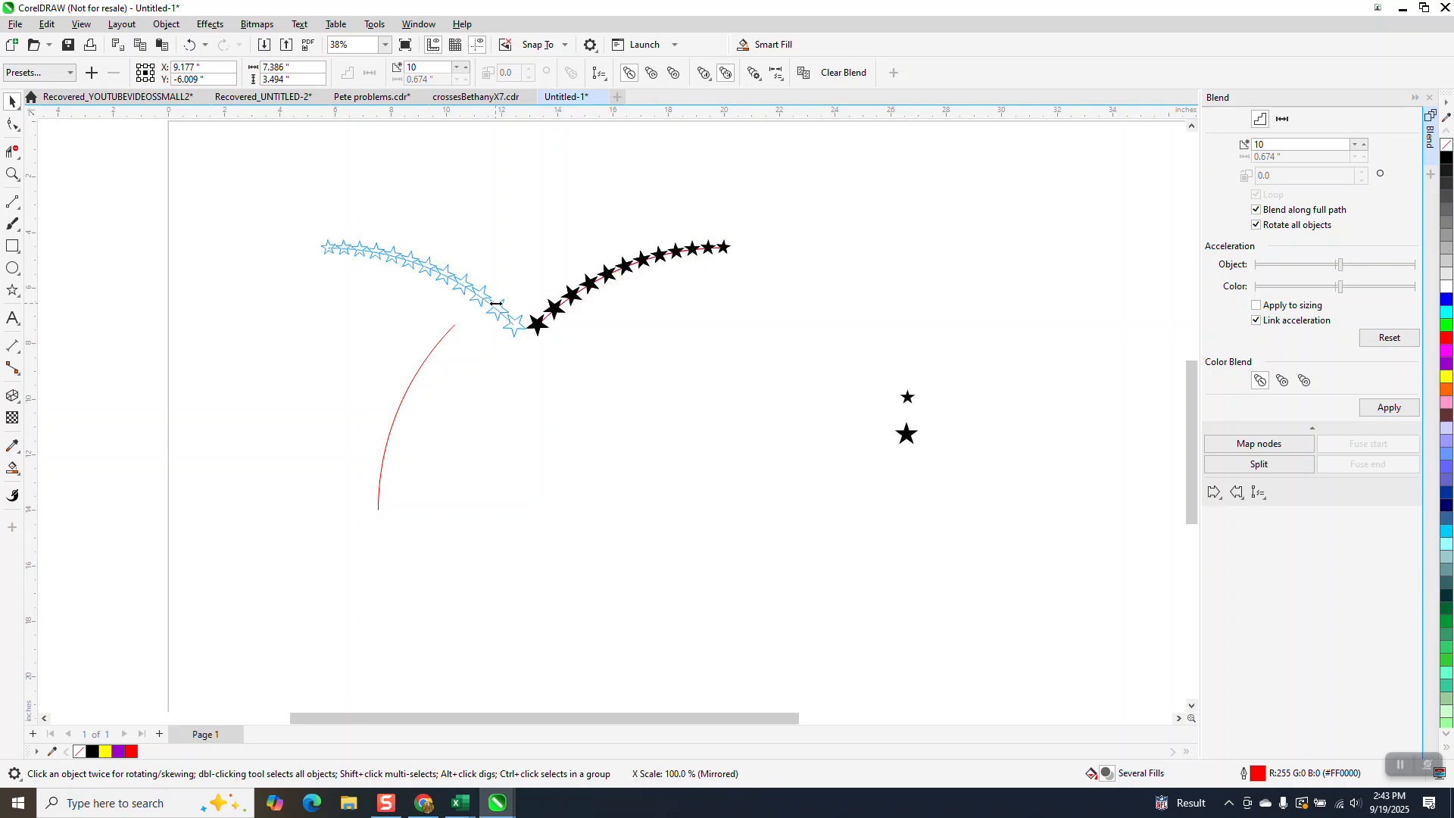
drag(496, 303, 496, 304)
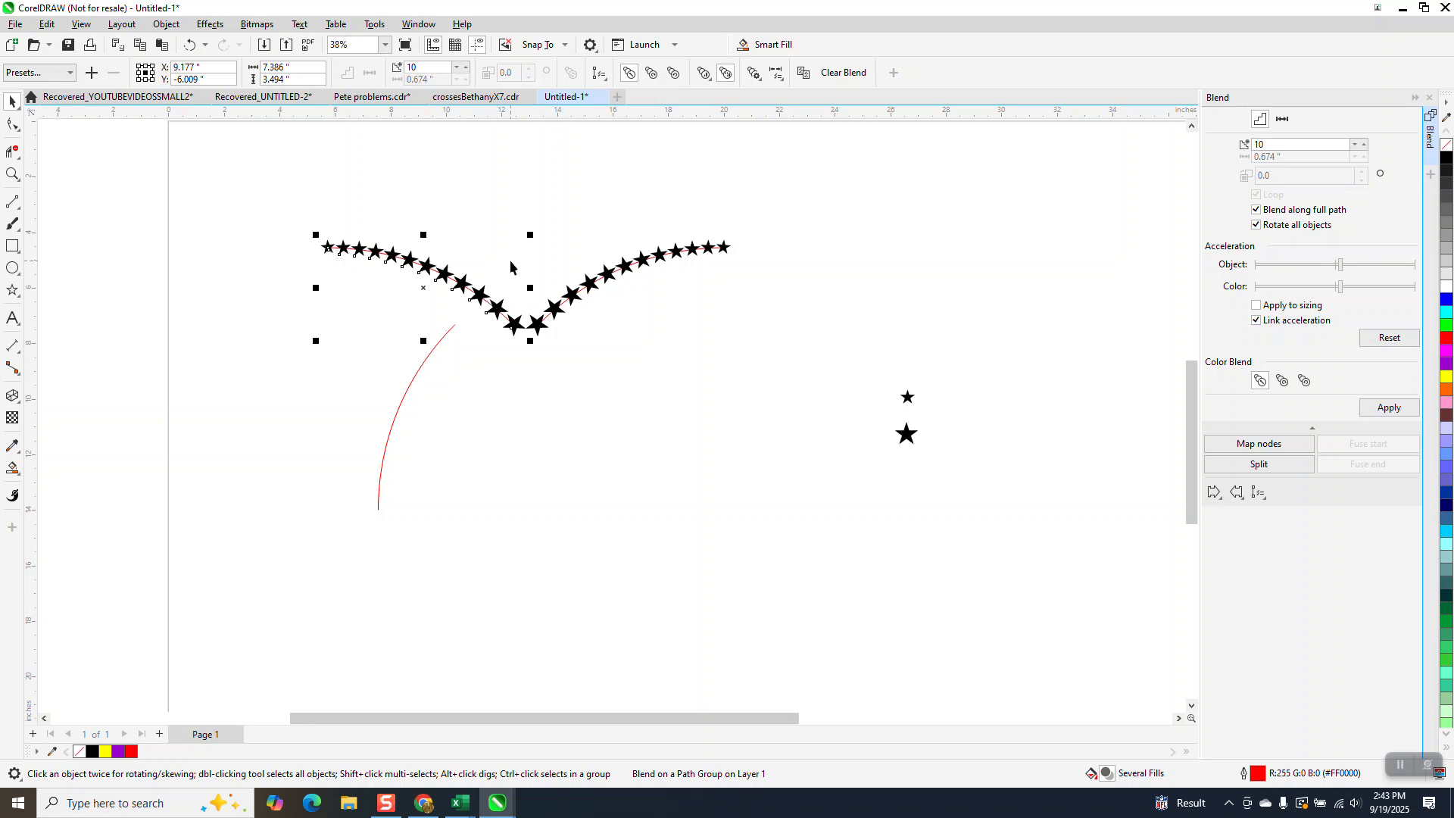
Undo the mirrored copy of the star blend and the move of the two loose stars.
key(Escape)
click(448, 285)
click(190, 46)
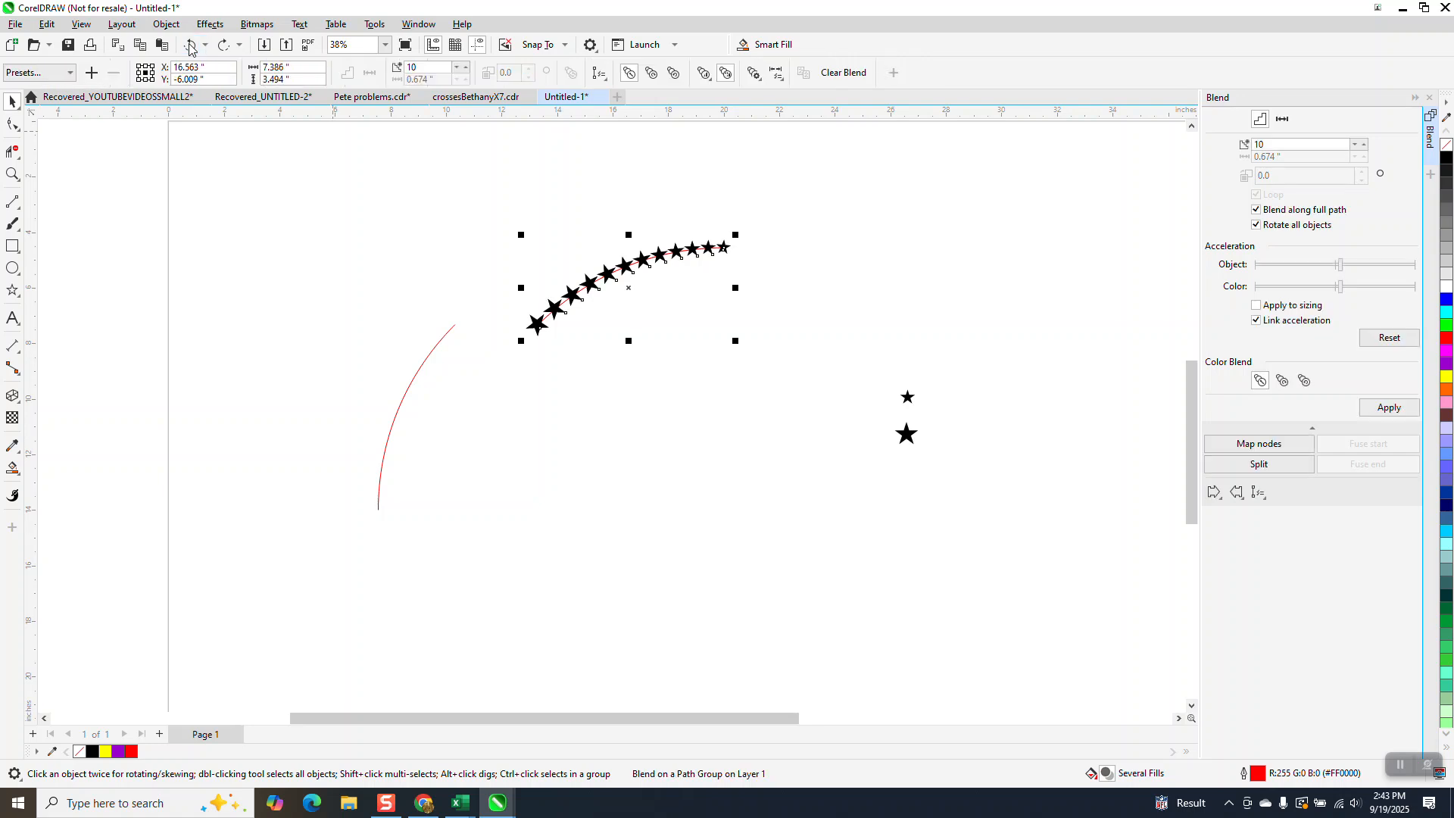
click(189, 46)
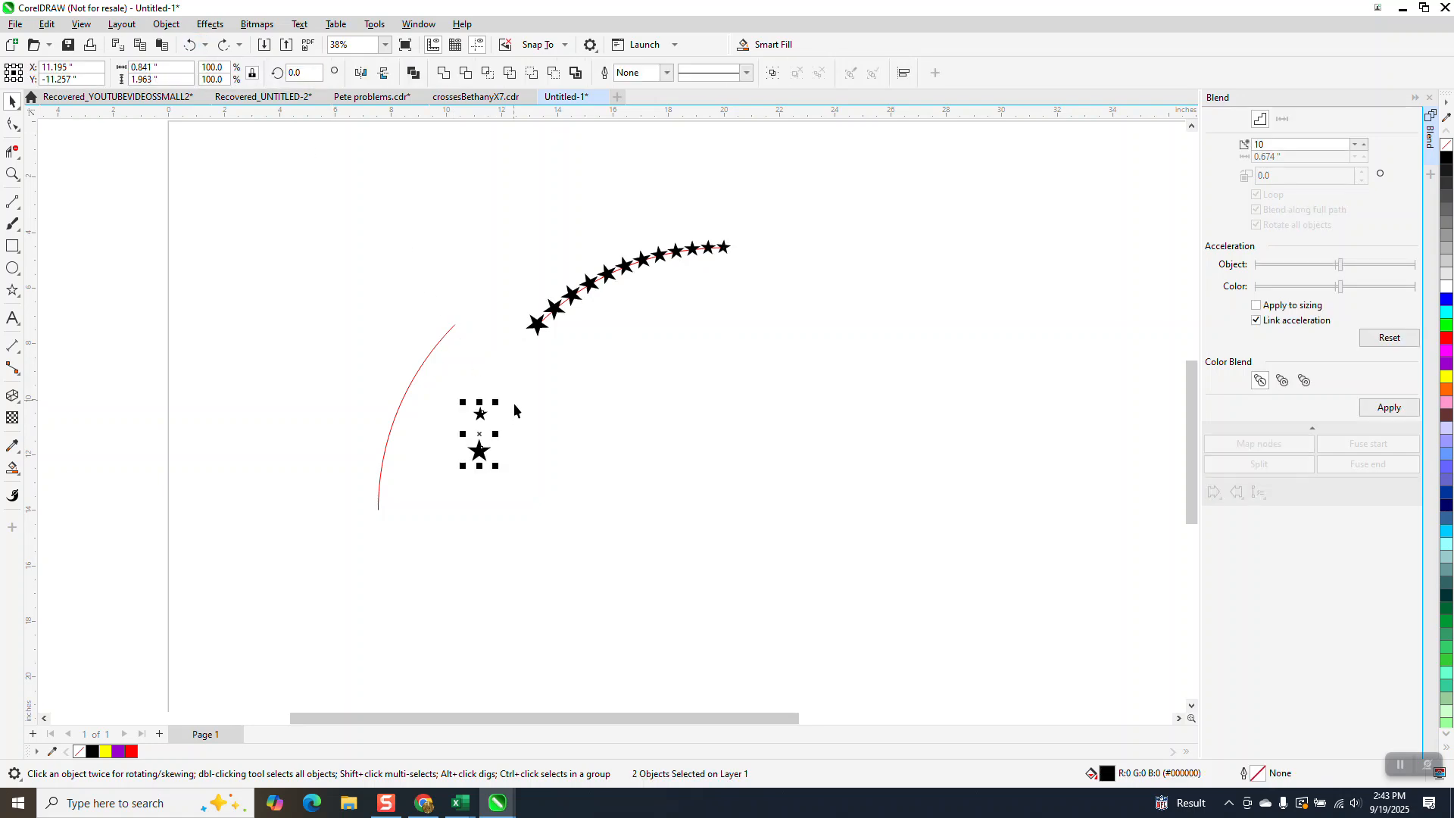
Move the large star beside the lower arc above the small one and rotate it to 30 degrees, undoing any accidental scaling.
key(Escape)
drag(478, 453, 482, 382)
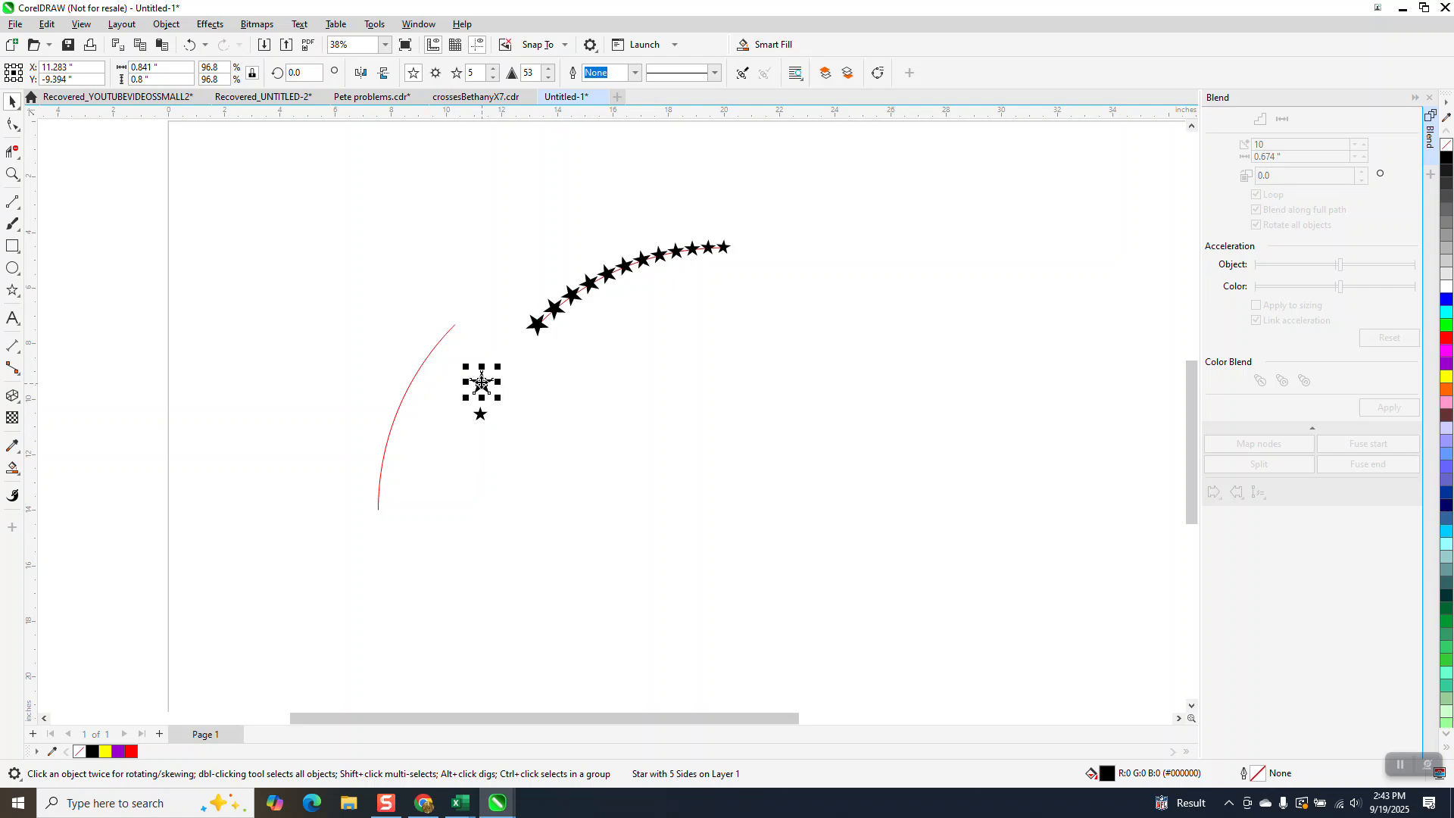
click(286, 71)
text(30)
key(Return)
drag(498, 400, 463, 439)
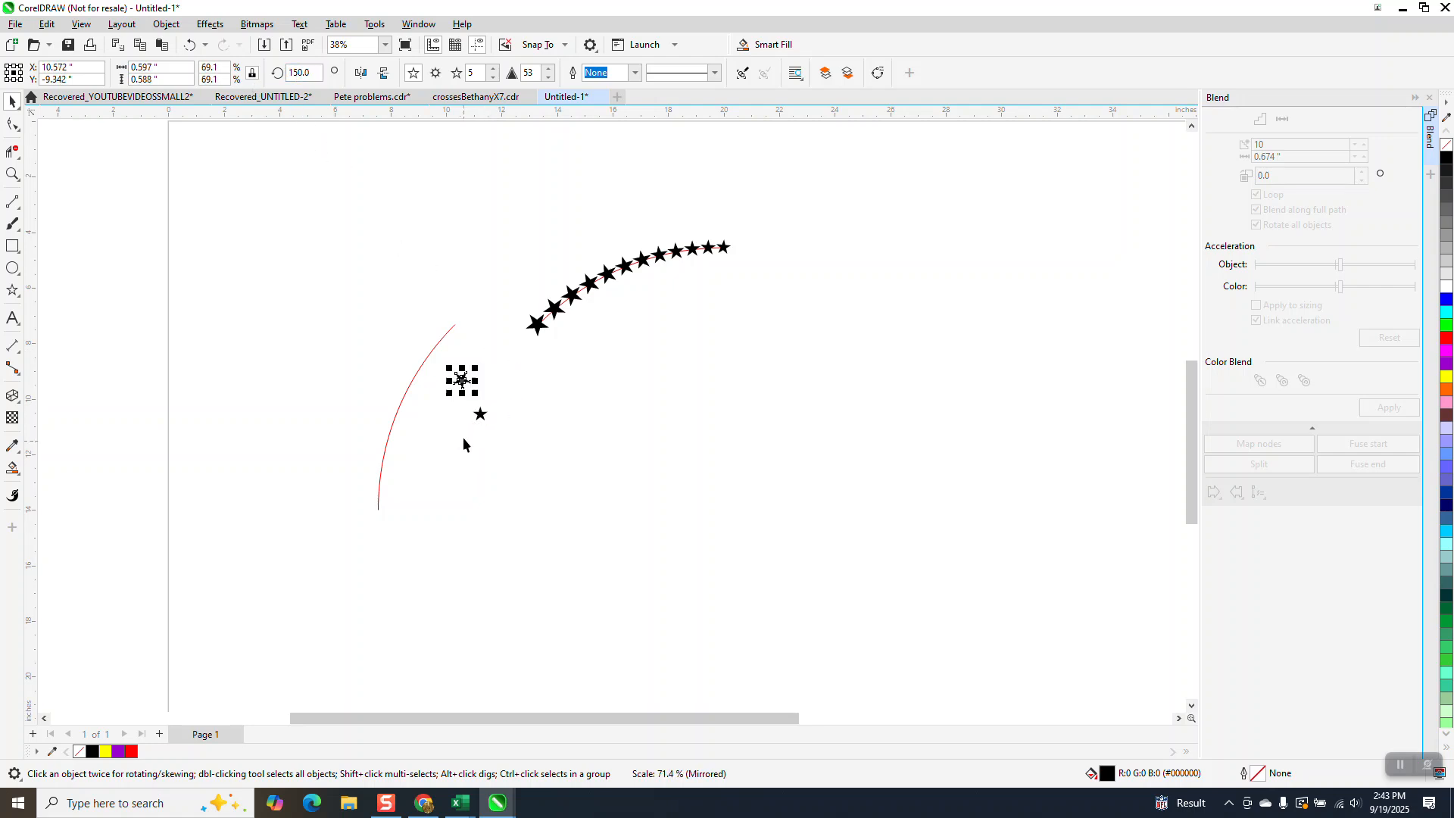
click(190, 45)
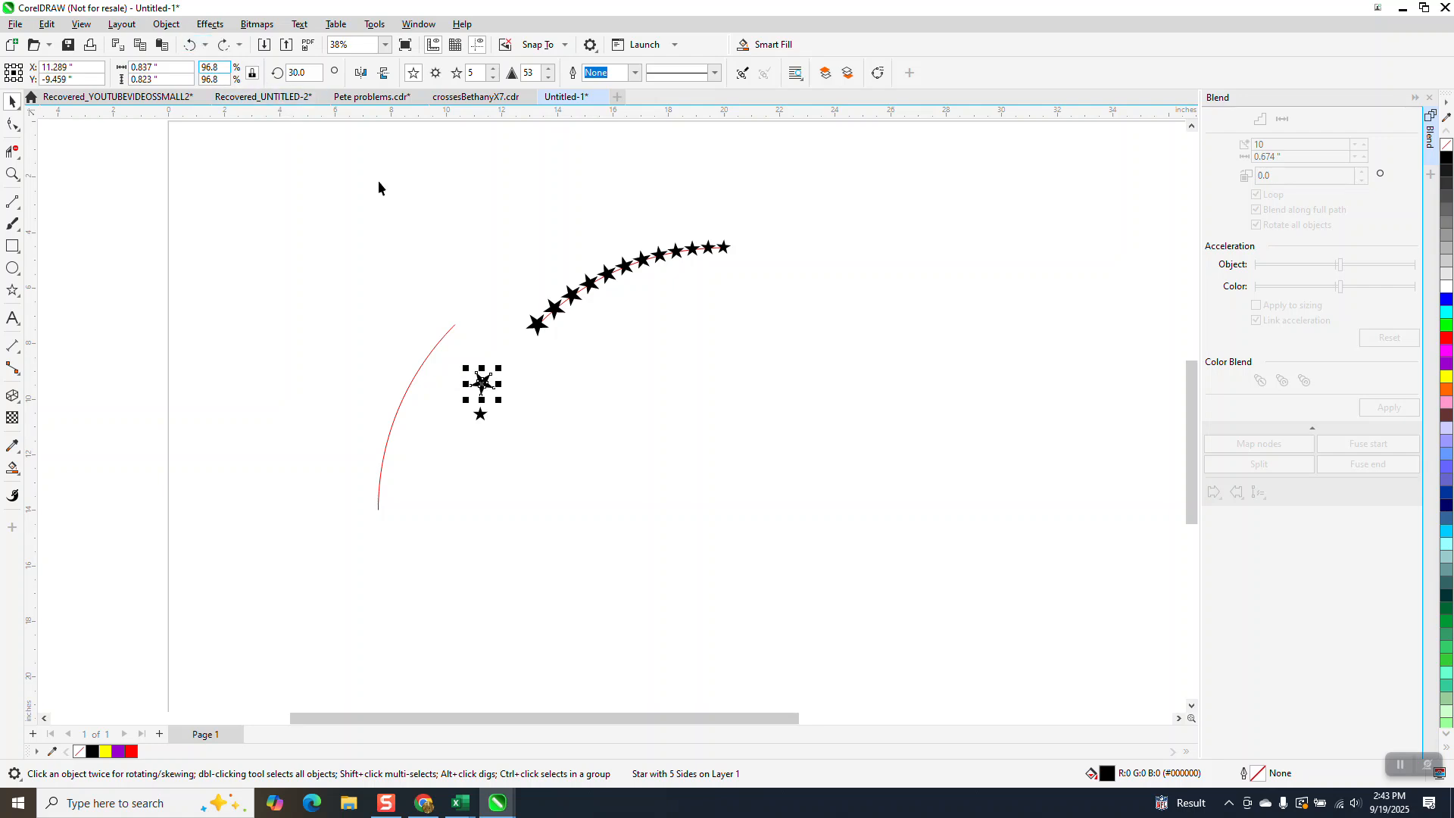
Set the rotation of the small star beside the lower arc to 30 degrees.
drag(417, 445, 418, 445)
click(299, 73)
text(30)
key(Return)
Blend the large and small stars beside the lower arc in 10 steps and use the red arc as the blend's new path.
drag(519, 373, 458, 448)
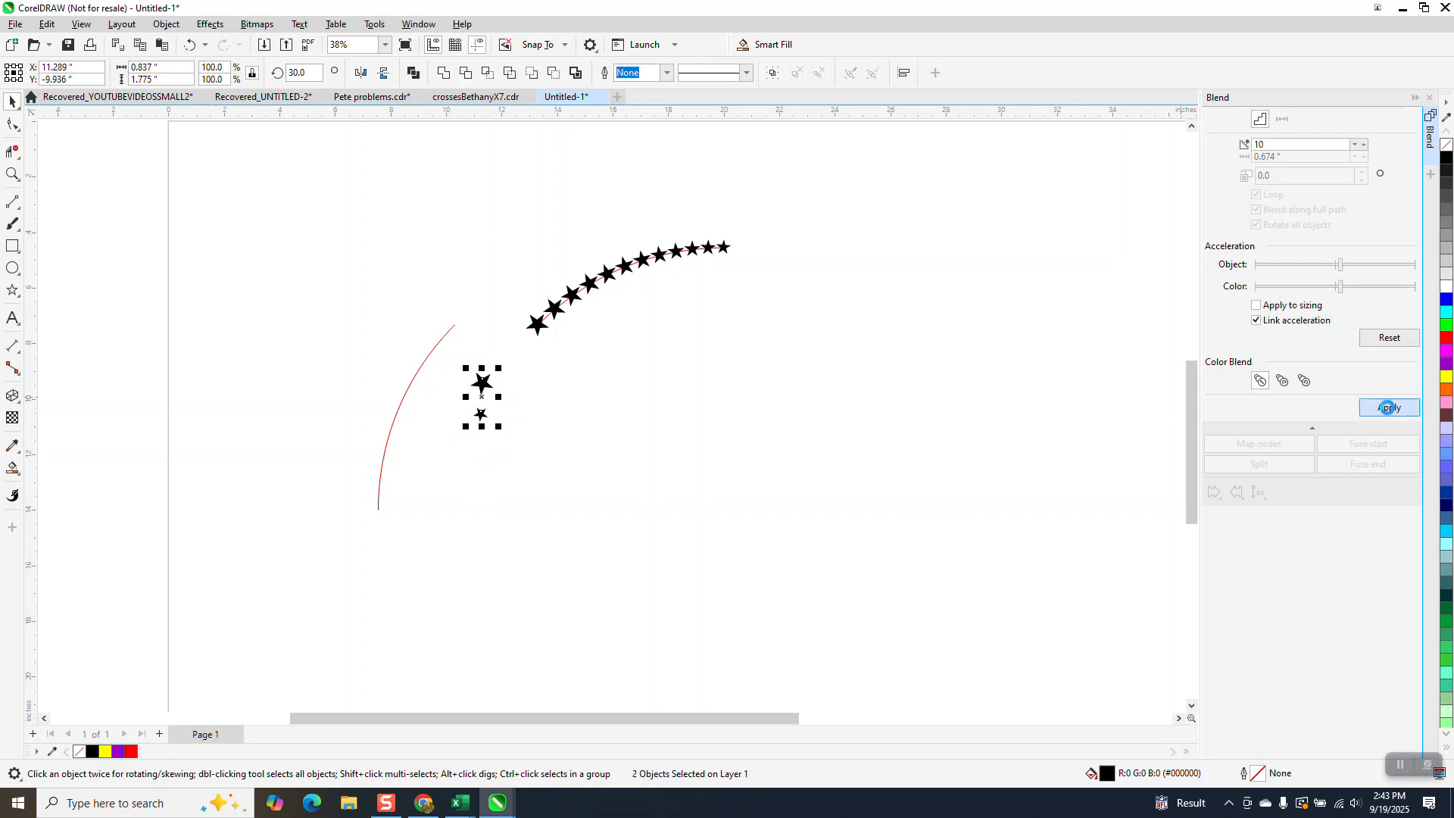
click(1387, 408)
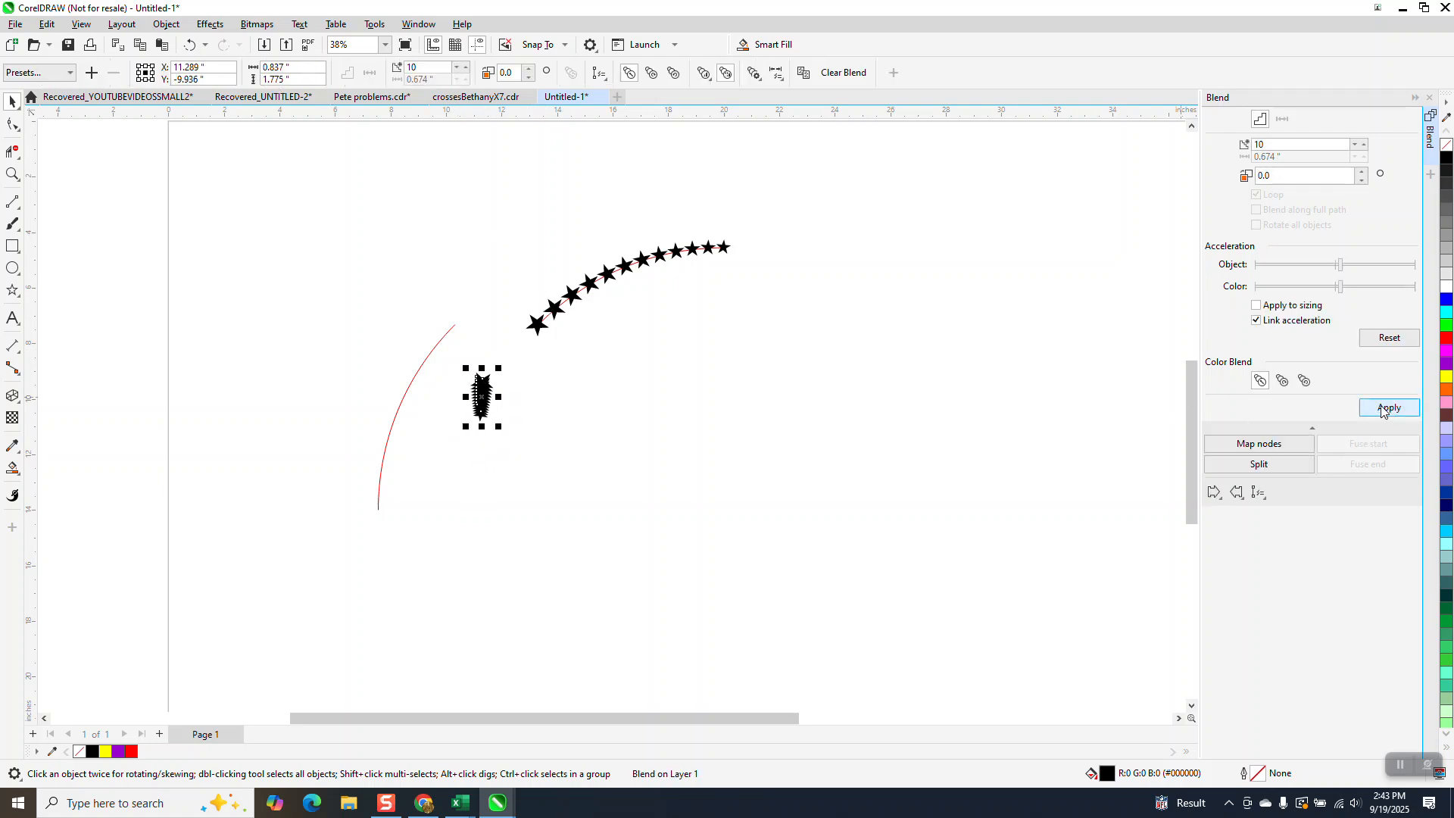
click(1263, 498)
click(1287, 509)
click(455, 322)
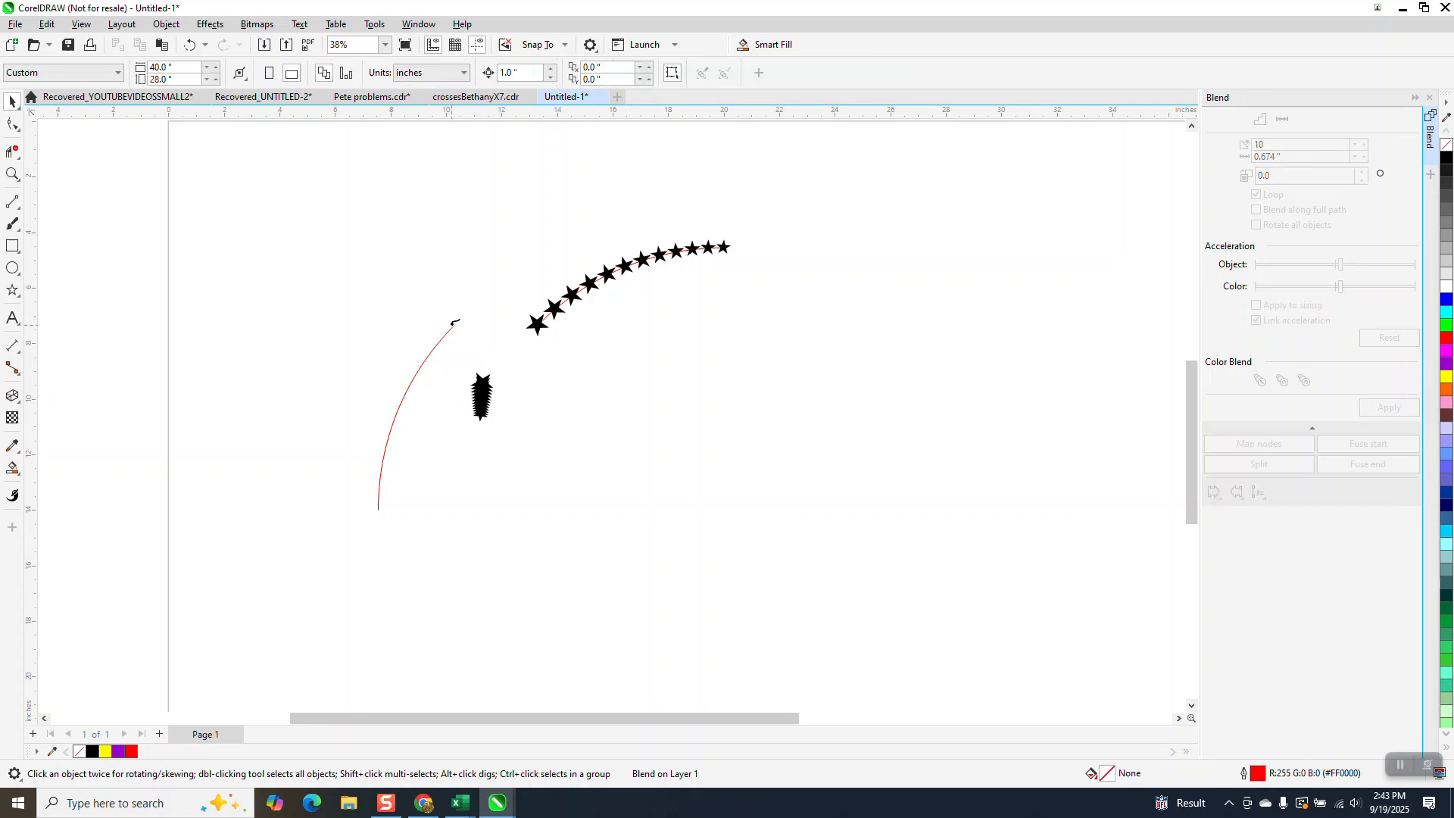
click(455, 322)
Spread the lower star blend along the full path and rotate all its objects to follow the arc.
click(1256, 210)
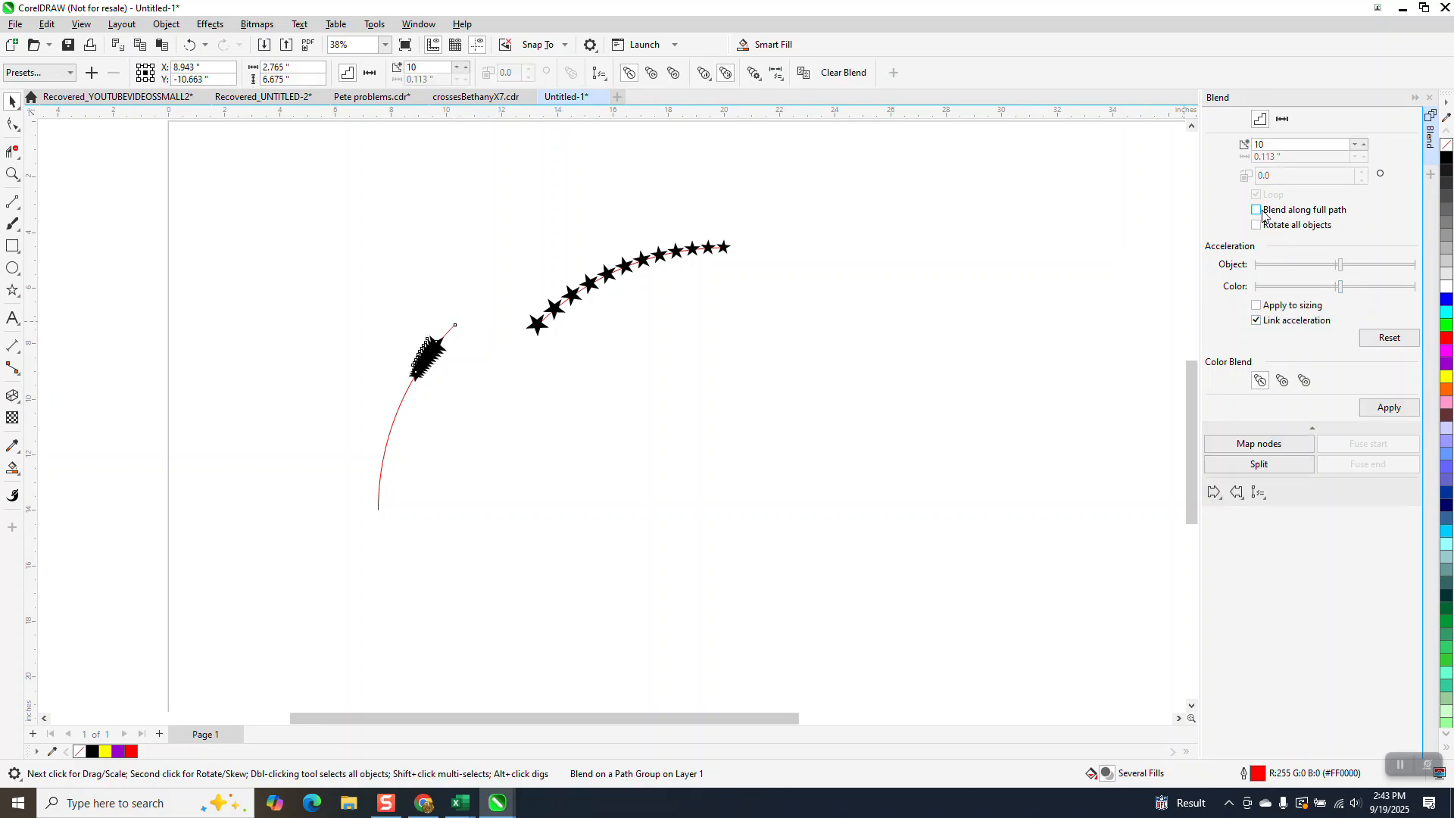
click(1256, 225)
click(1375, 410)
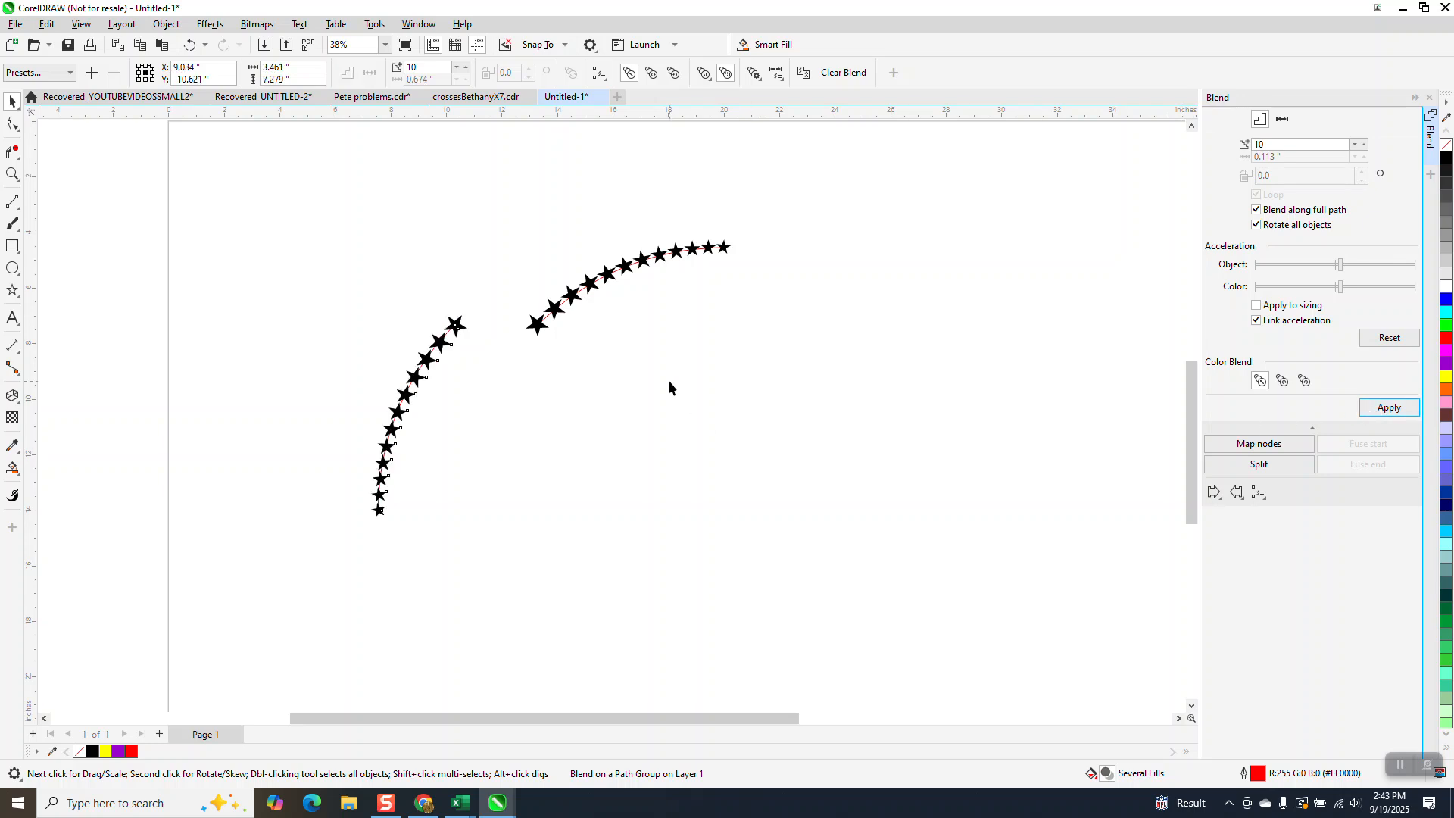
Select both star blends with their arcs and break them apart.
drag(560, 513, 905, 597)
click(167, 24)
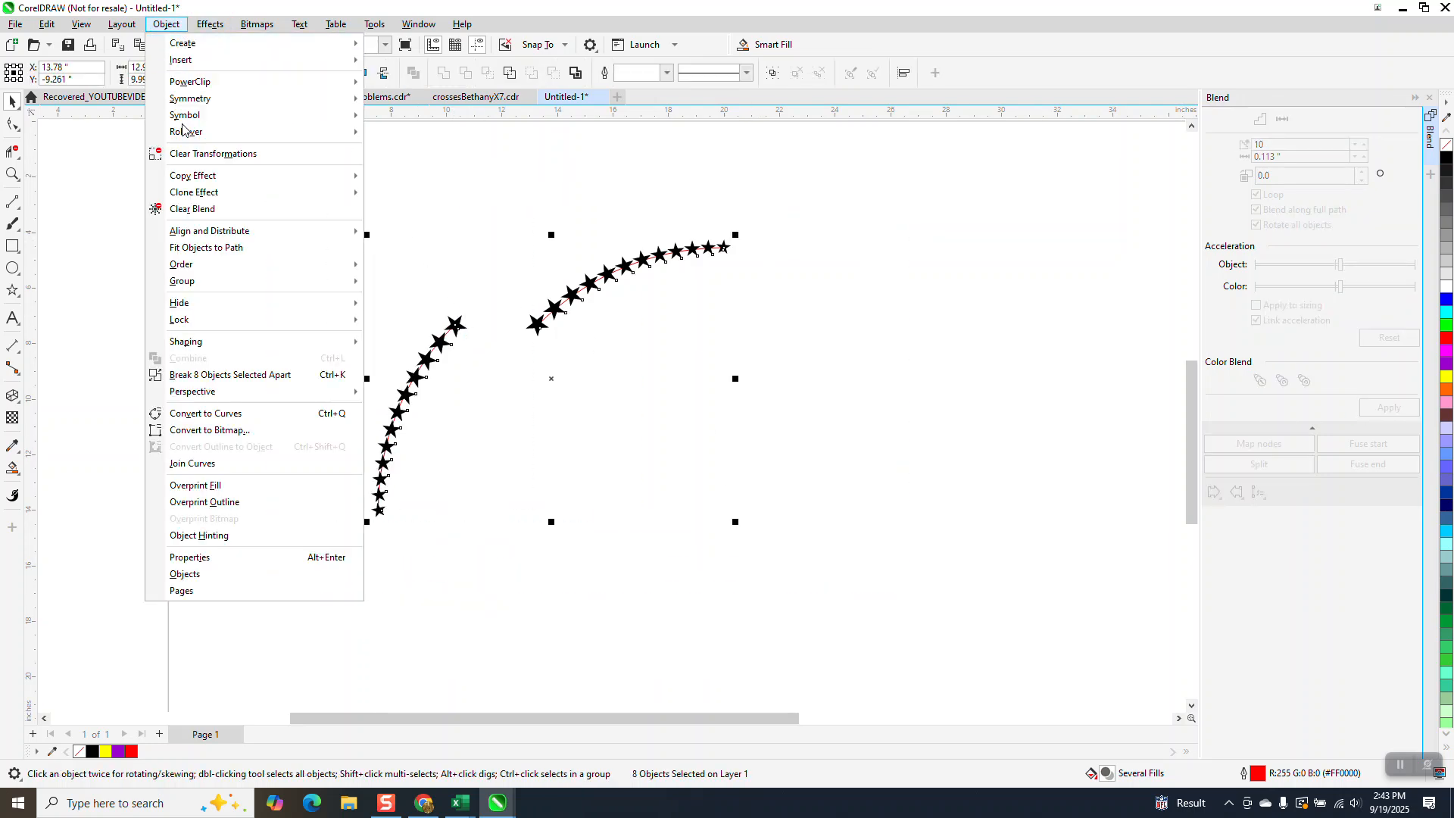
click(250, 375)
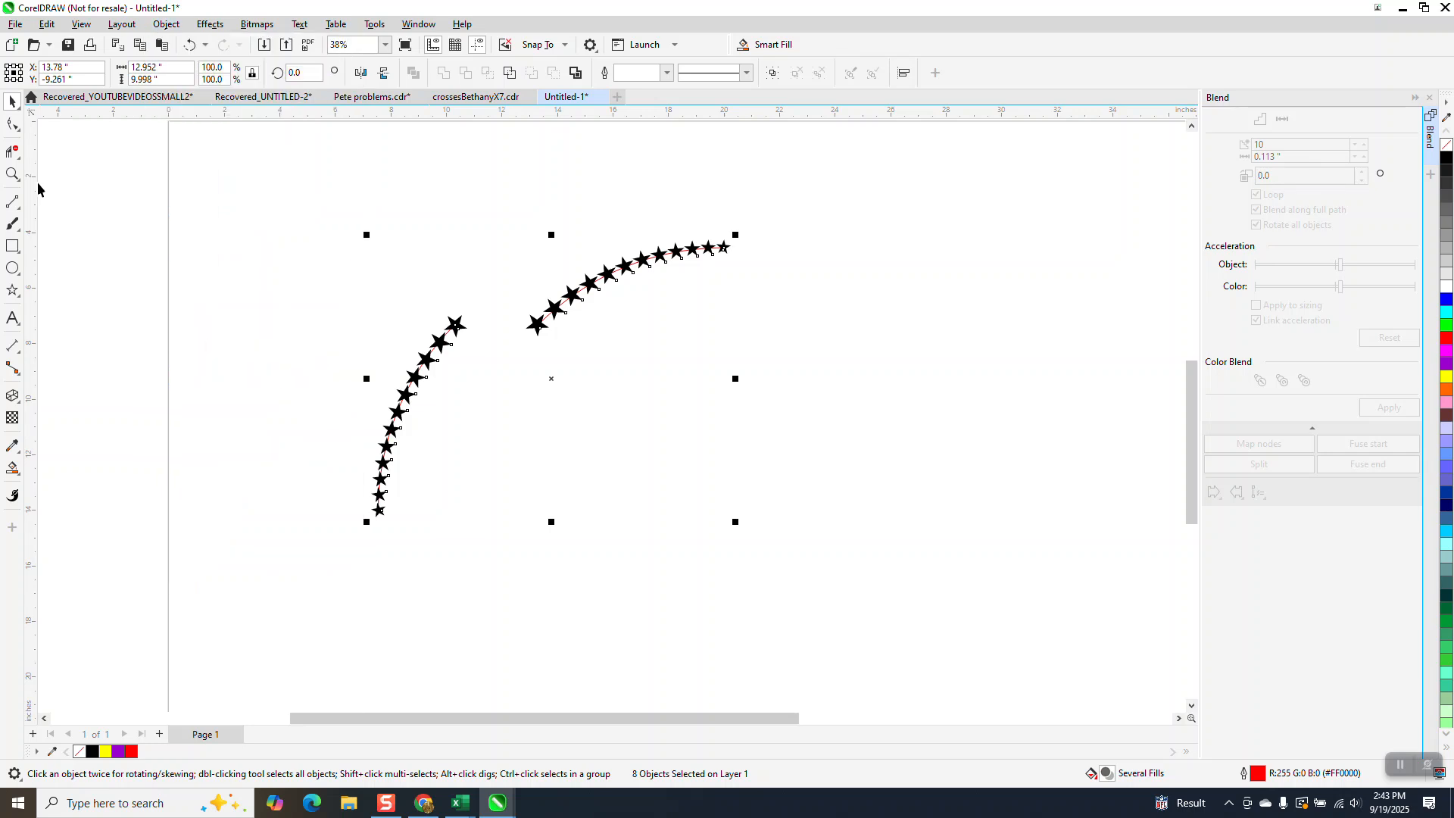
Delete the red path curves behind the lower and upper rows of stars.
click(12, 174)
drag(416, 303, 564, 365)
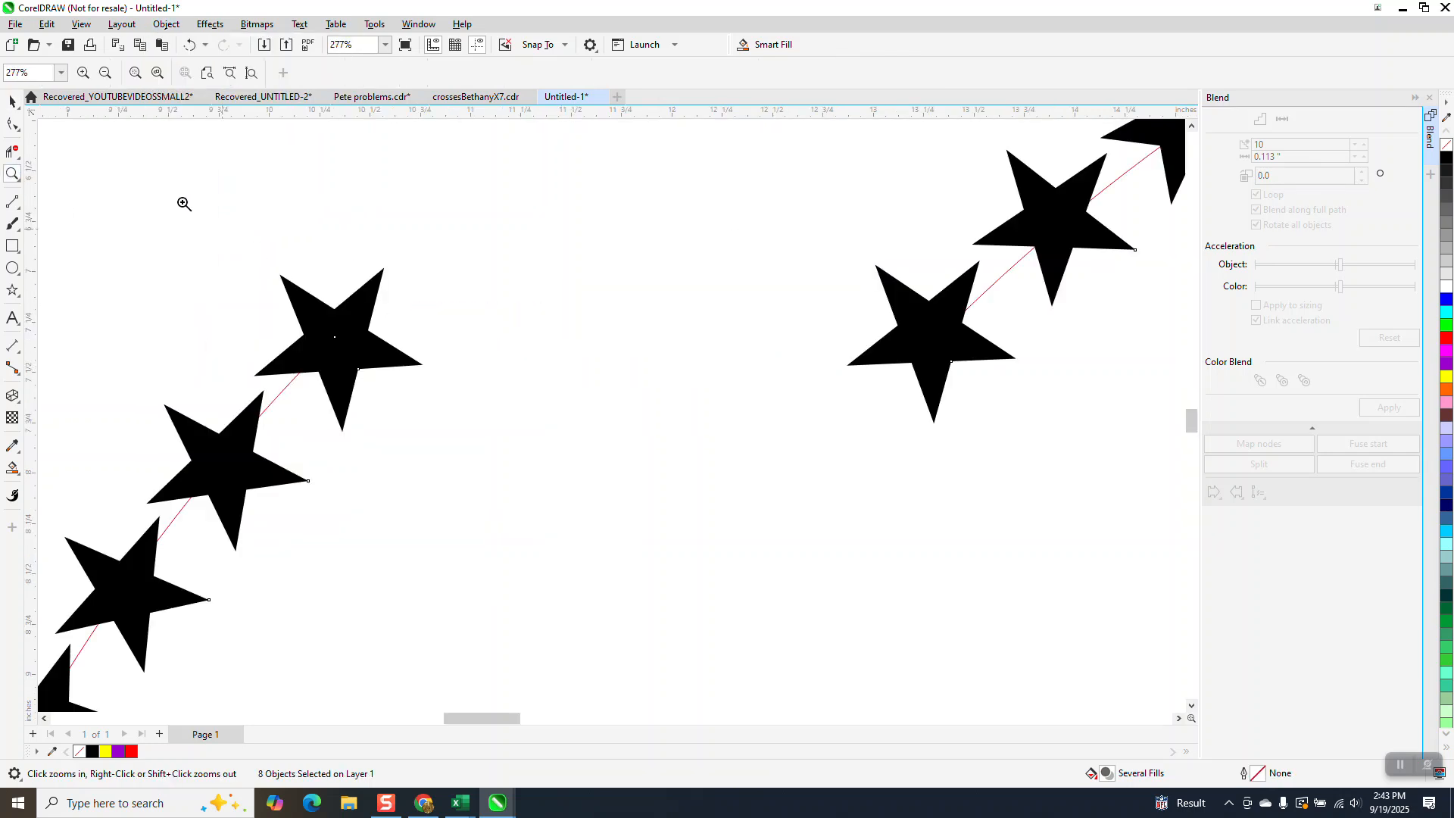
click(10, 100)
click(281, 388)
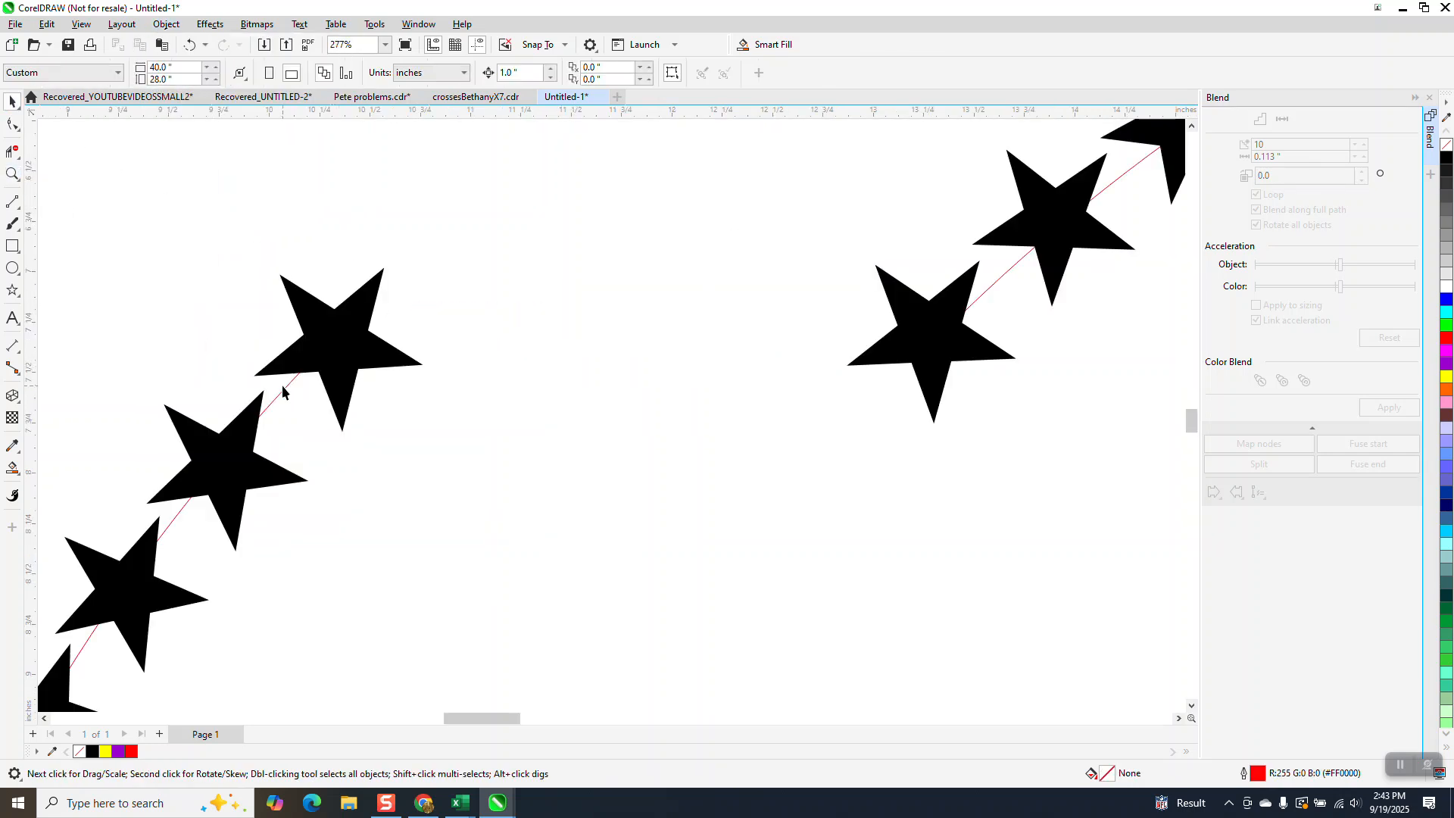
click(283, 389)
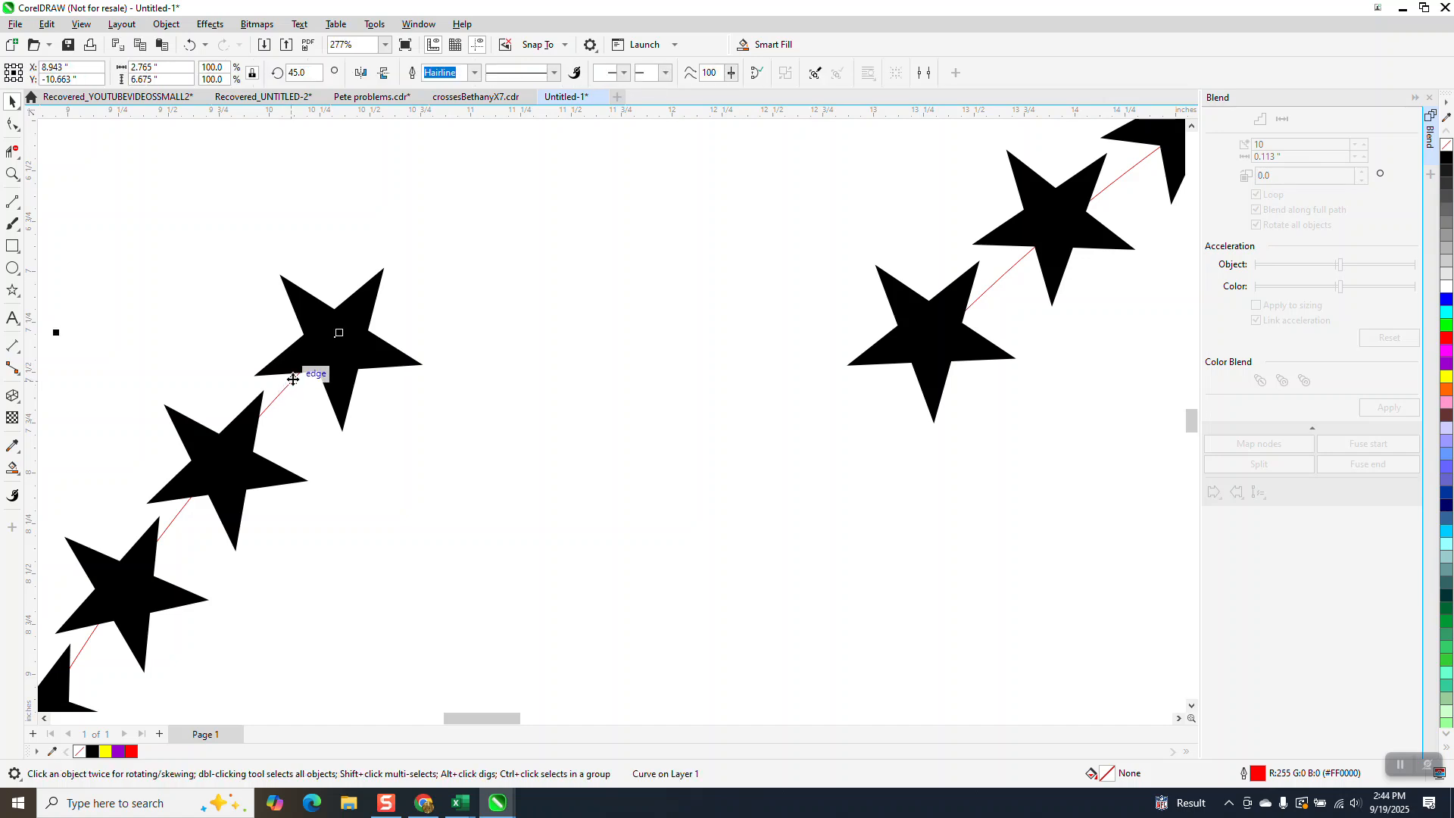
key(Delete)
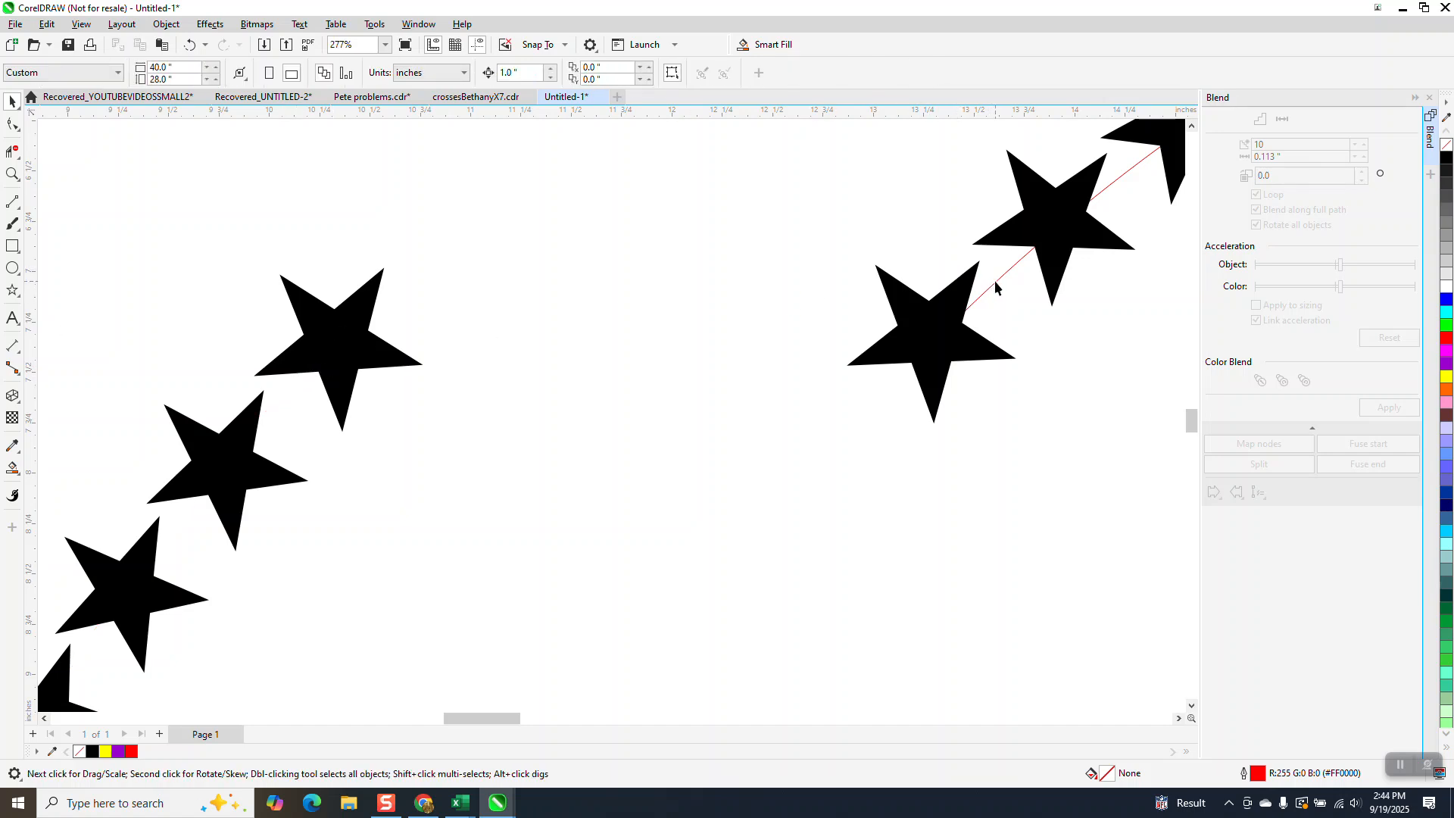
scroll(992, 286, down, 5)
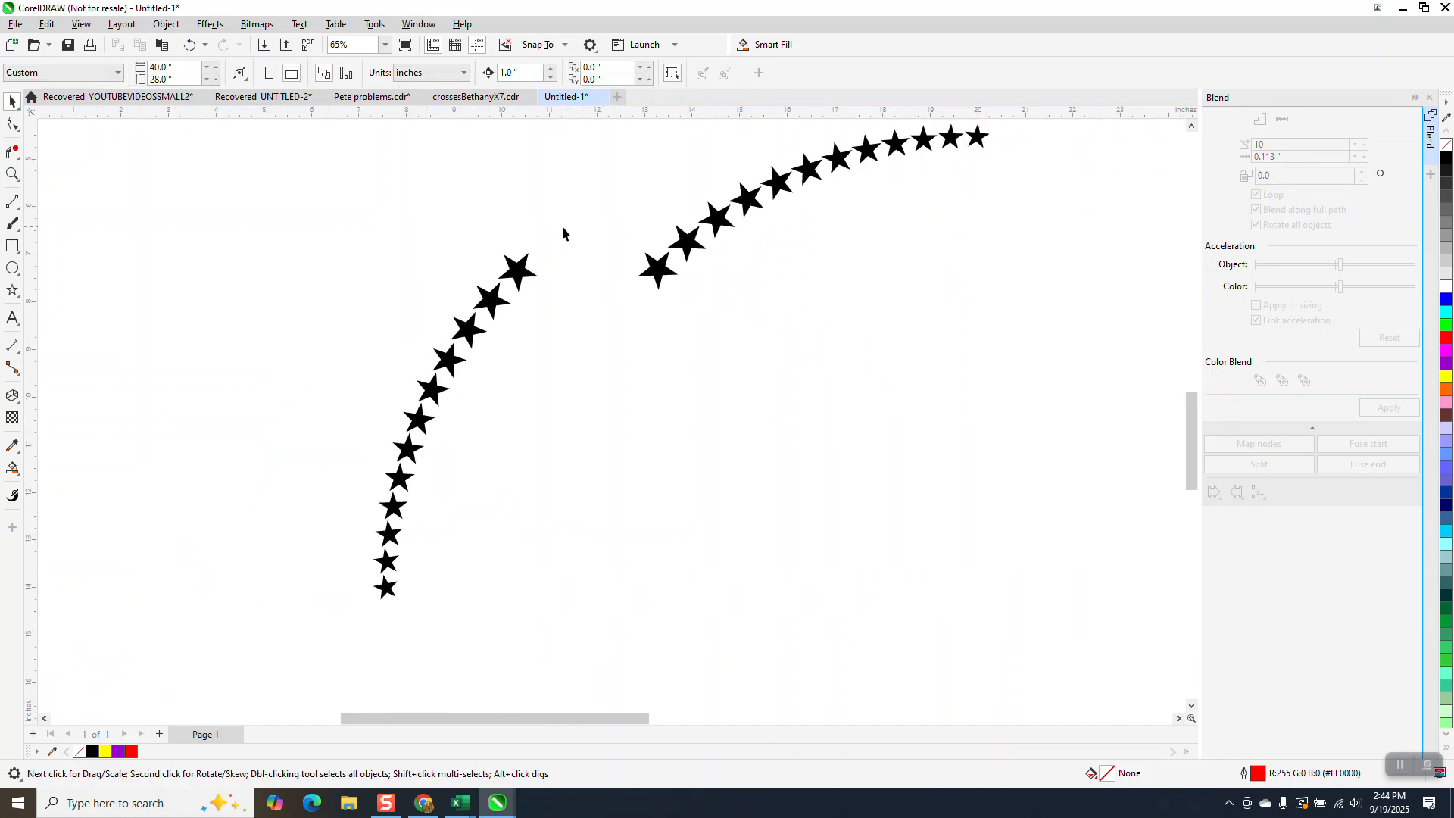
Group the stars of the lower arc and nudge the group 3 inches to the right.
drag(562, 226, 298, 615)
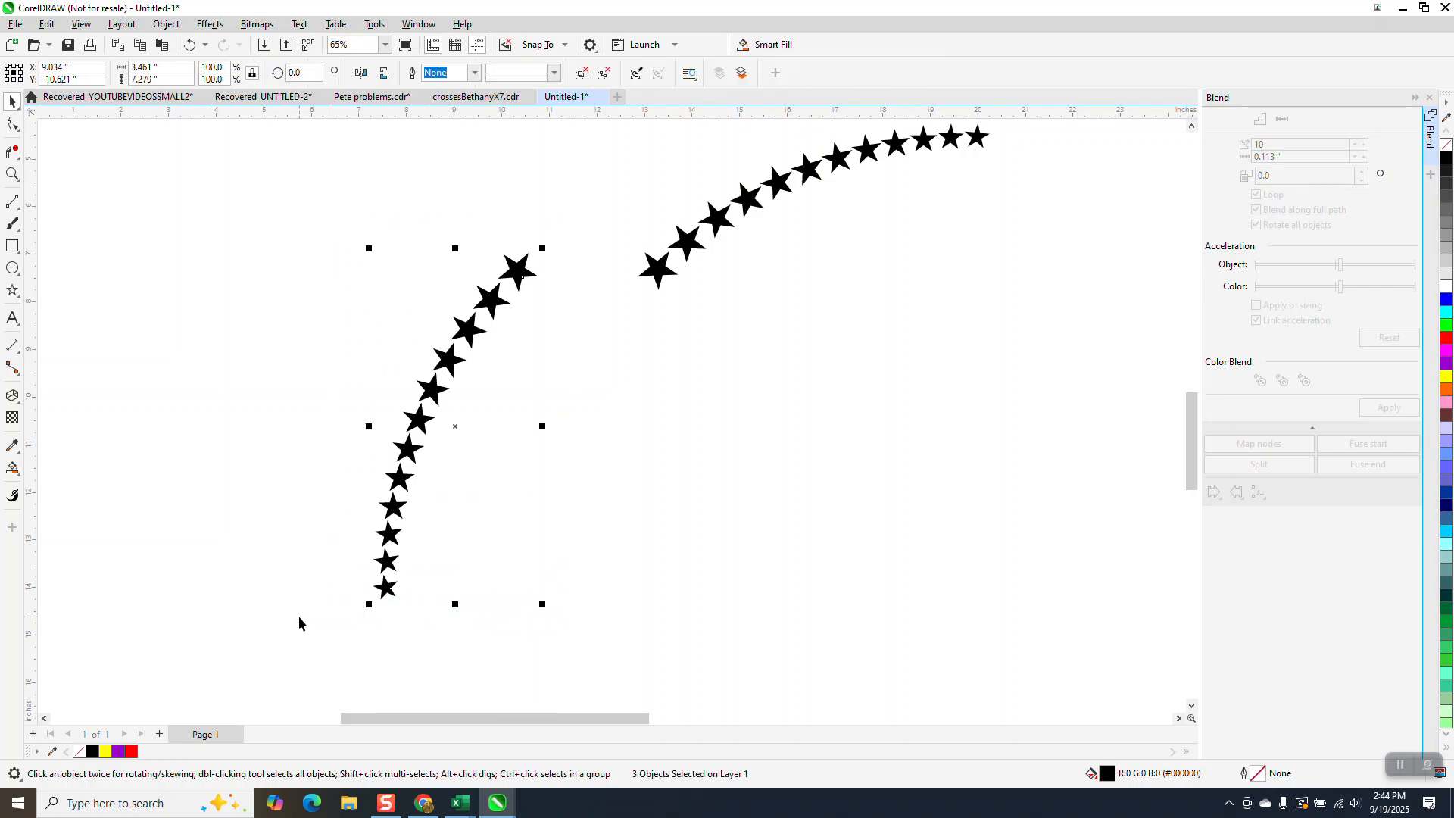
key(ctrl+g)
key(Right)
key(Right)
key(Right)
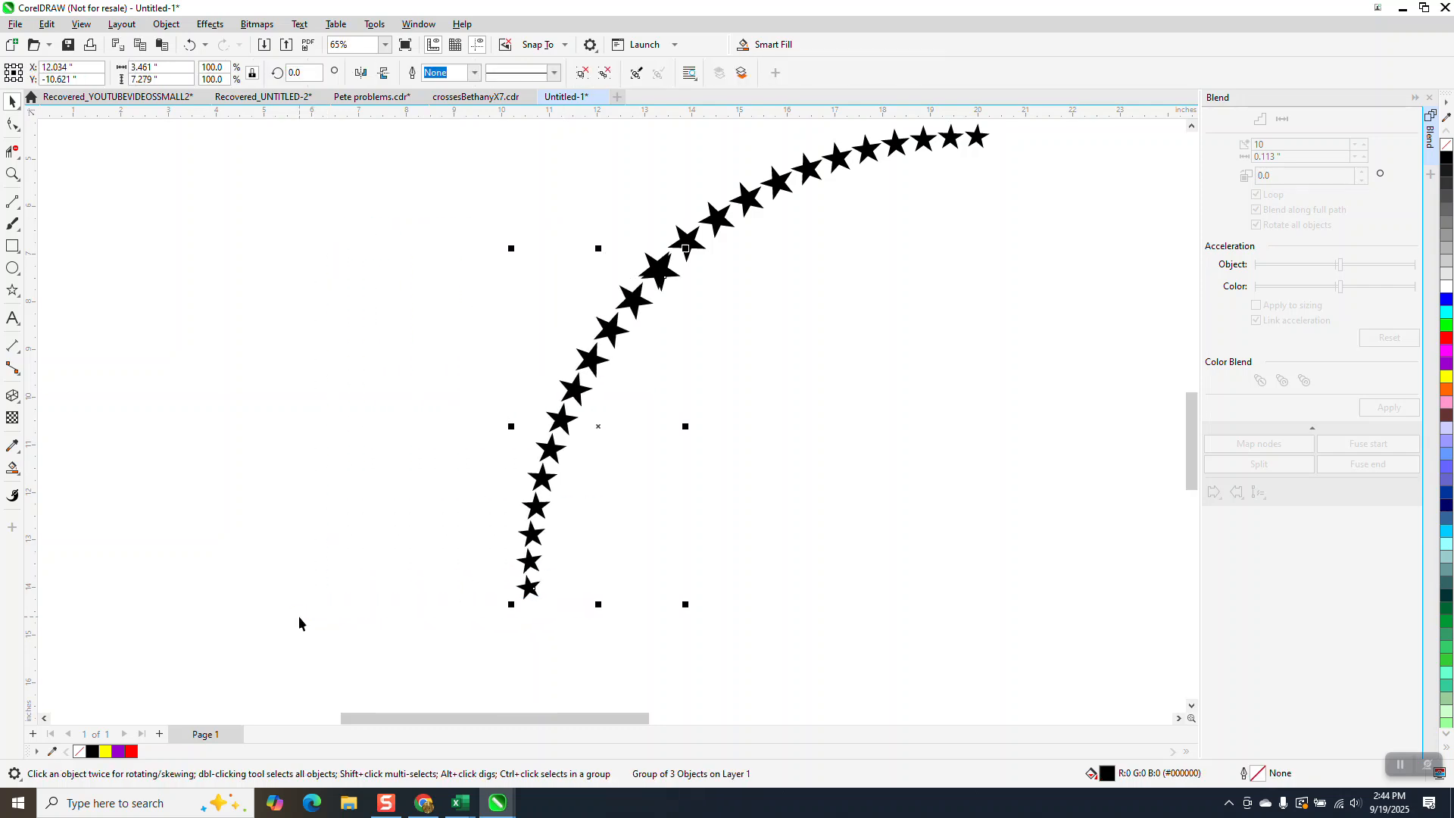
Reposition the lower star group so its uppermost large star overlaps the first large star of the upper row.
click(12, 174)
click(757, 341)
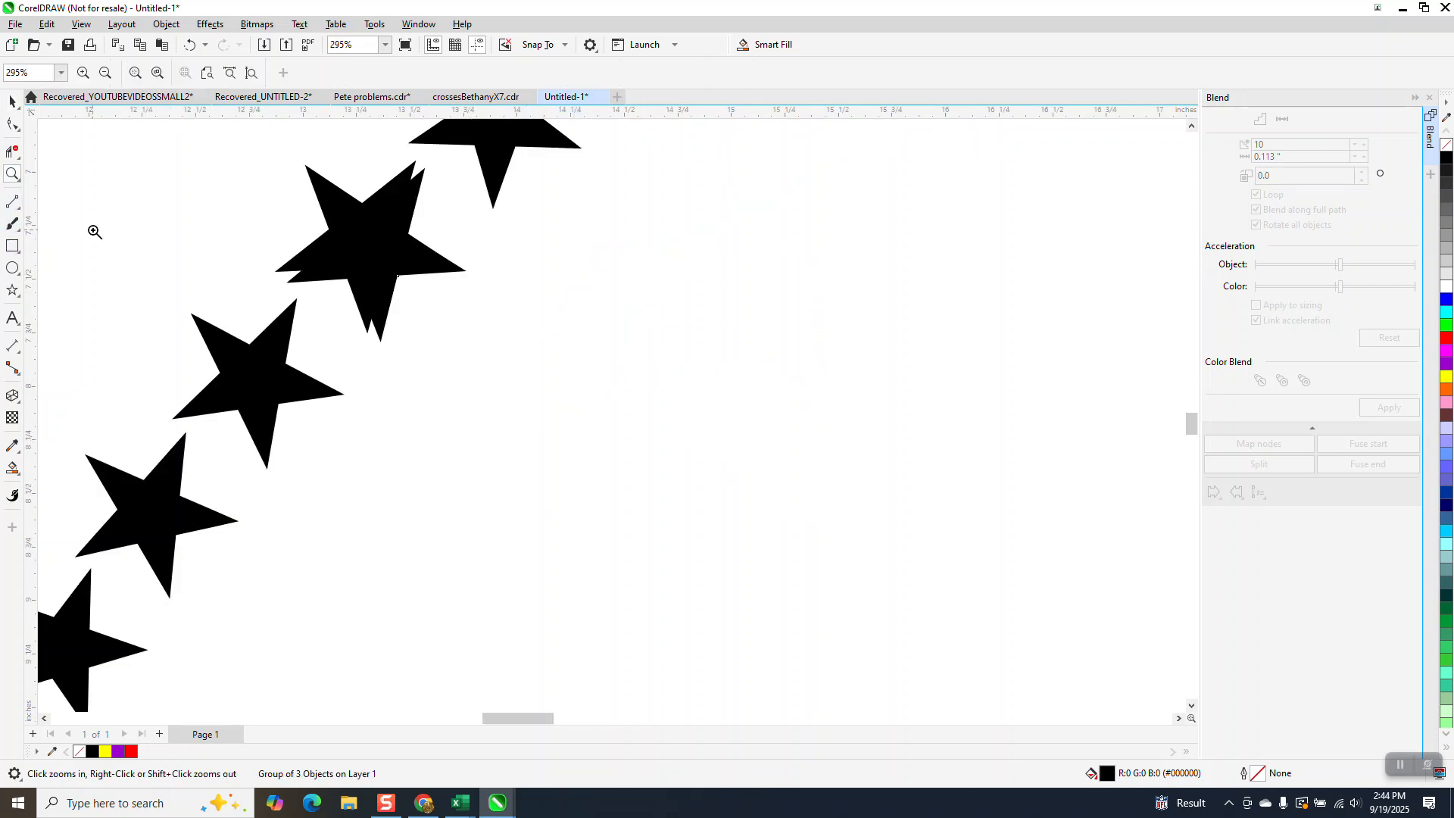
click(12, 100)
click(368, 264)
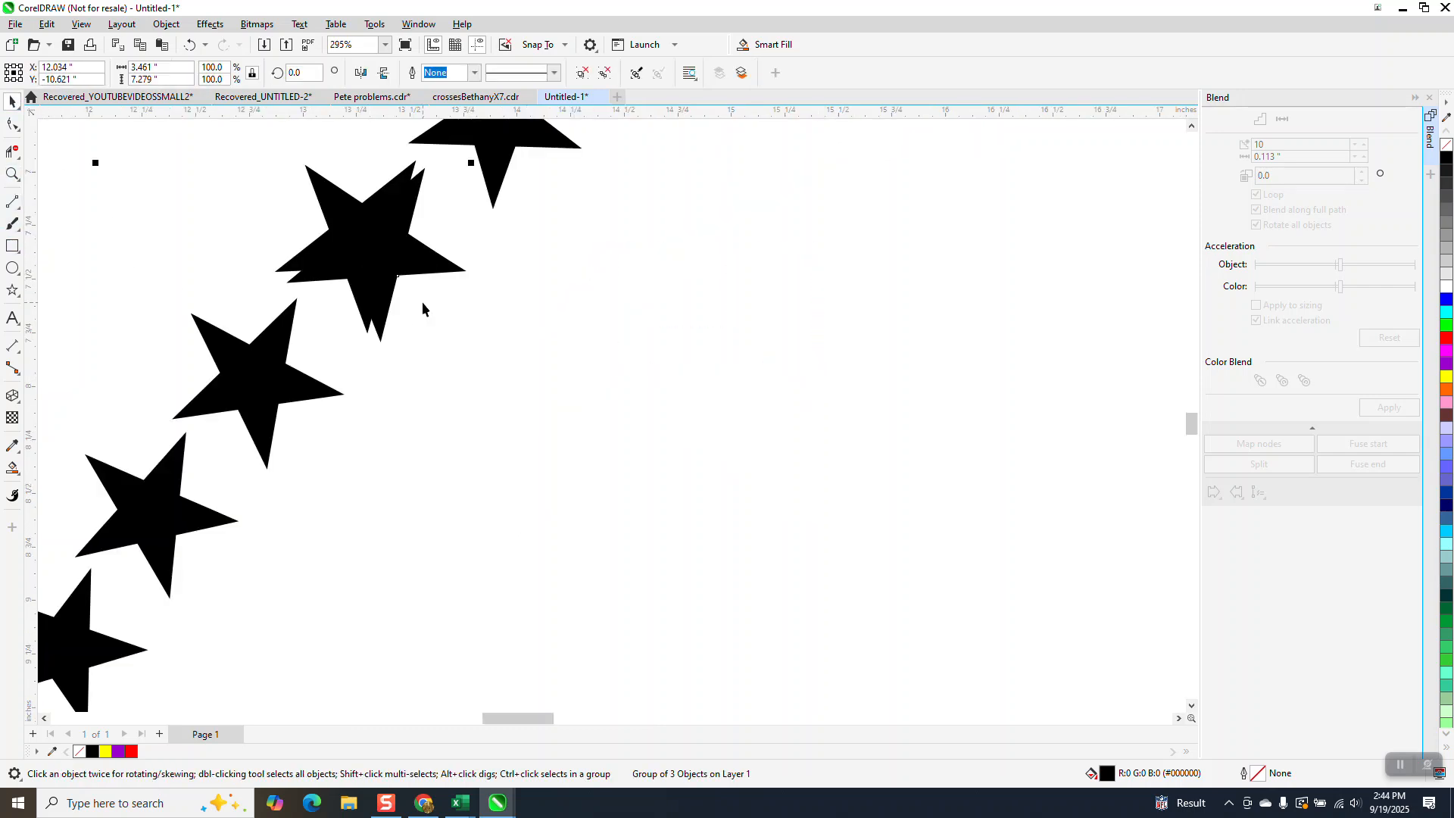
drag(367, 280, 365, 337)
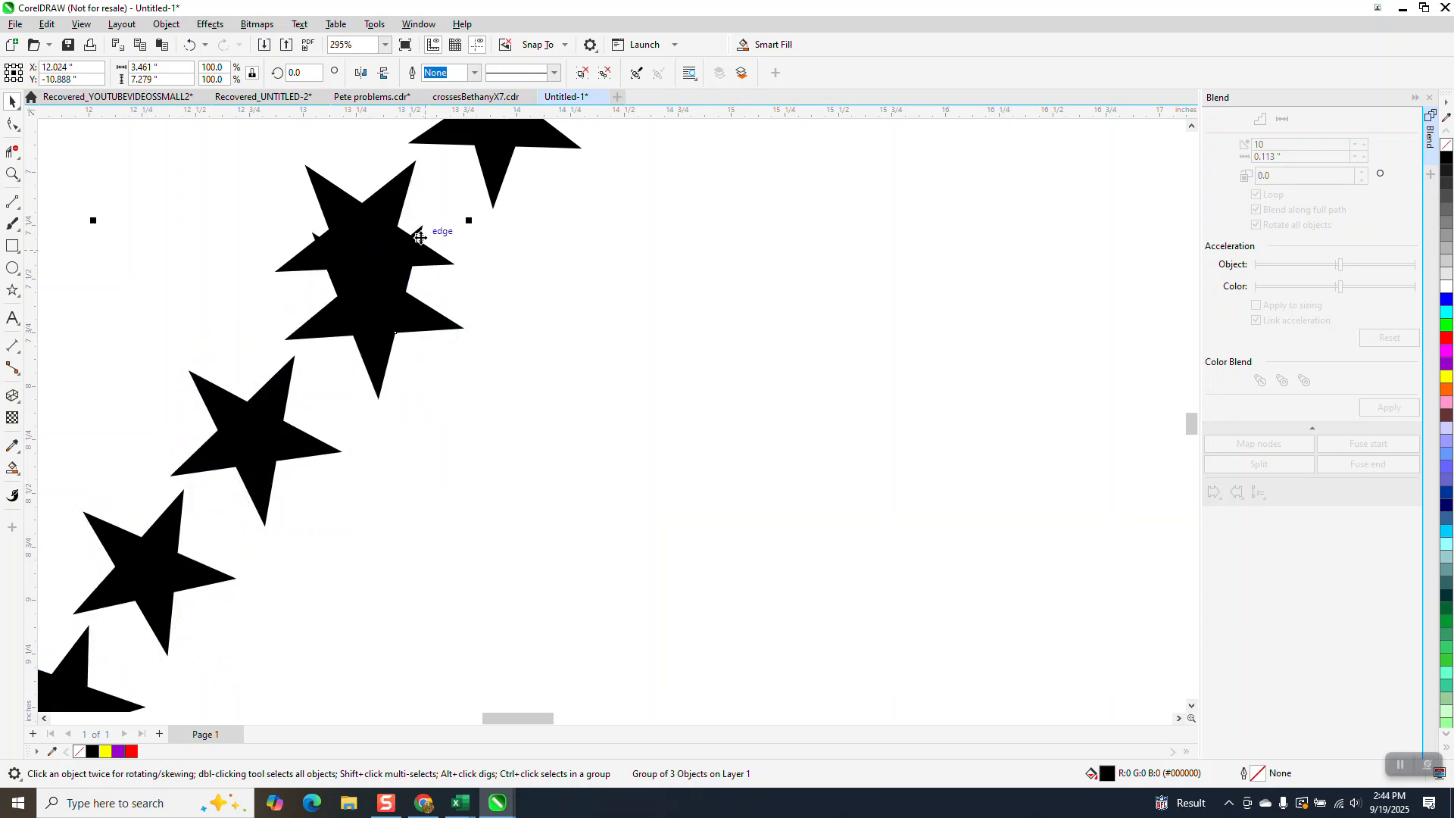
drag(420, 228, 411, 166)
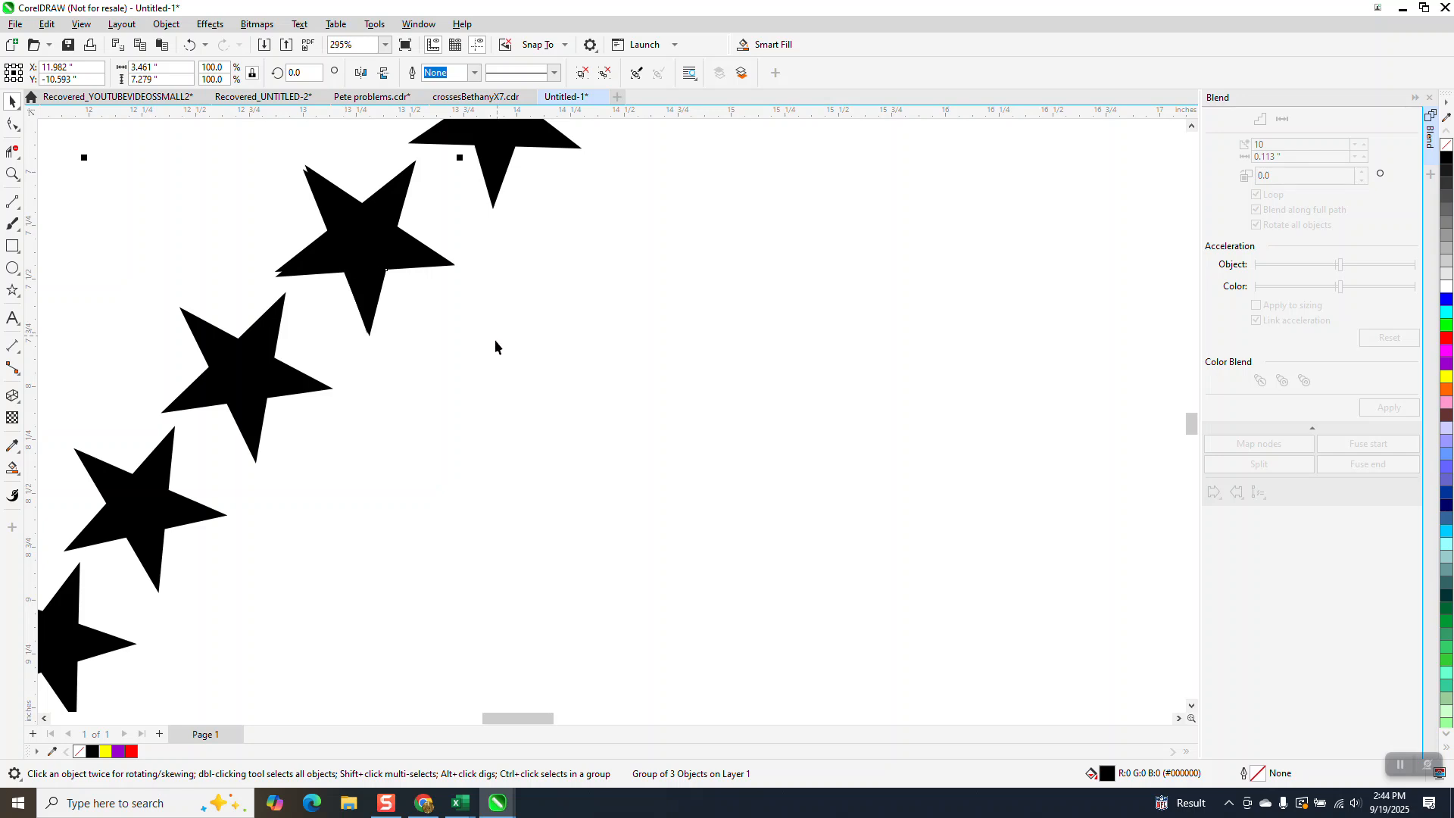
Ungroup all the stars along the combined arc.
scroll(496, 346, down, 5)
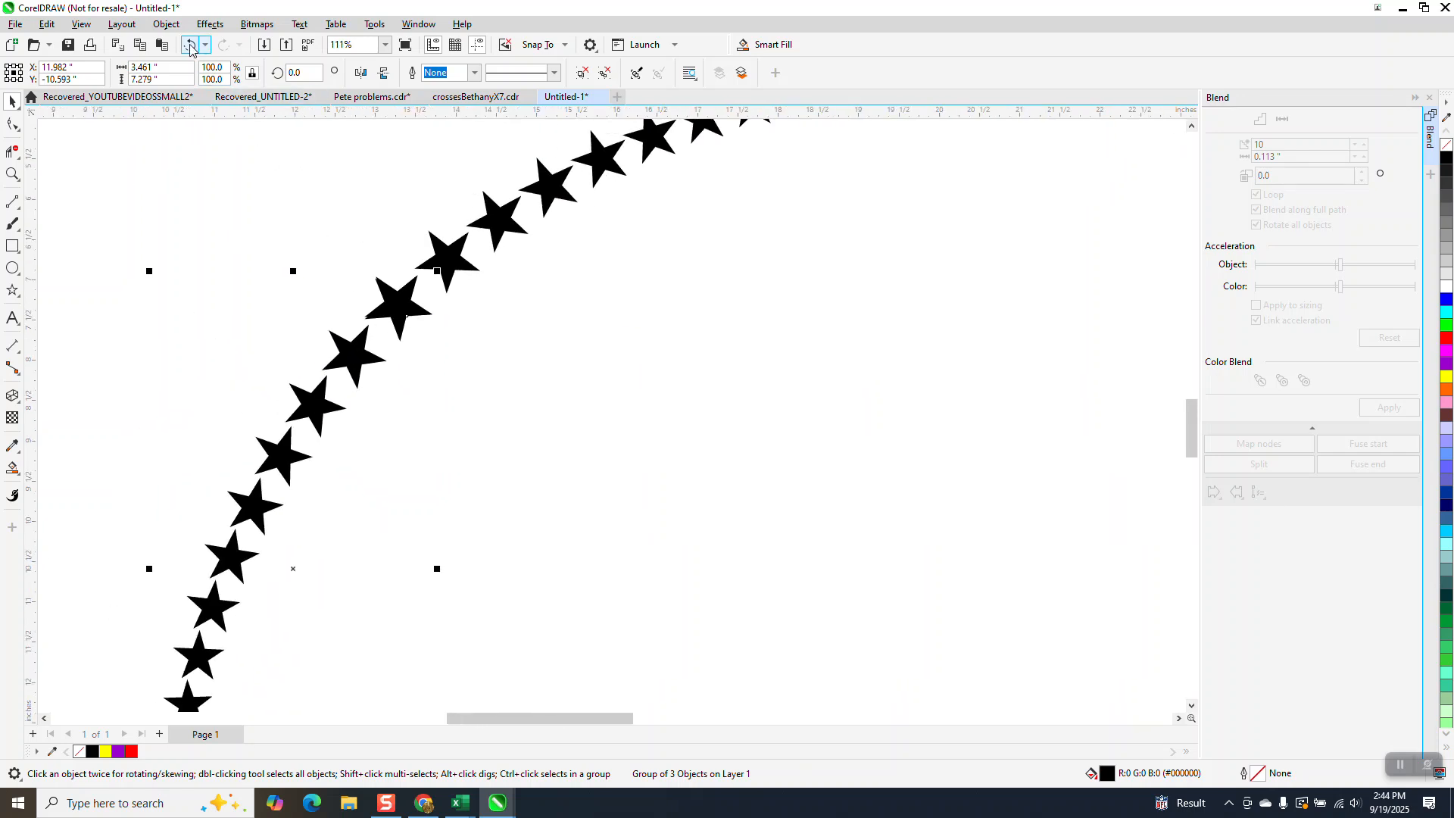
scroll(428, 331, down, 4)
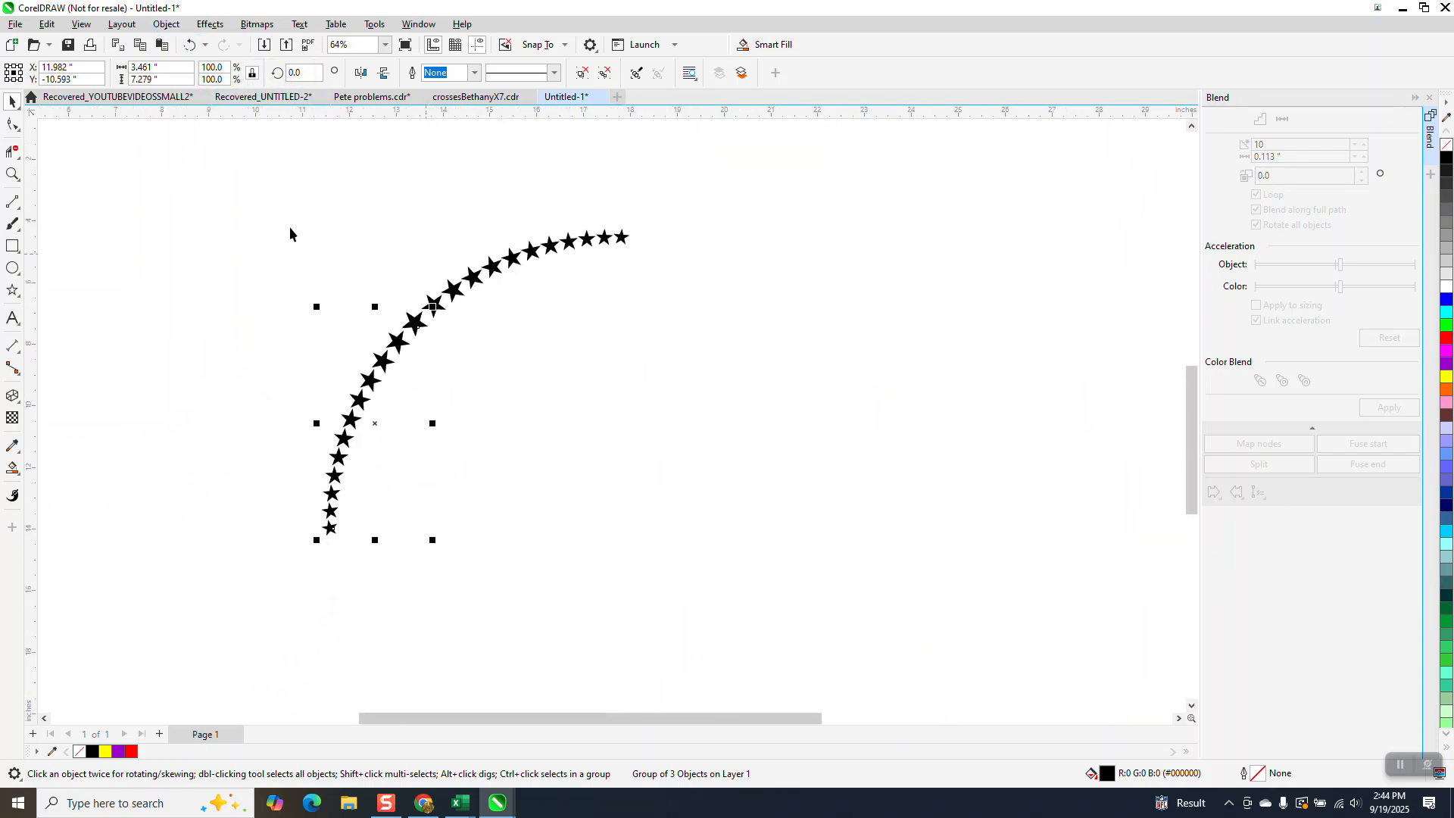
drag(251, 190, 780, 591)
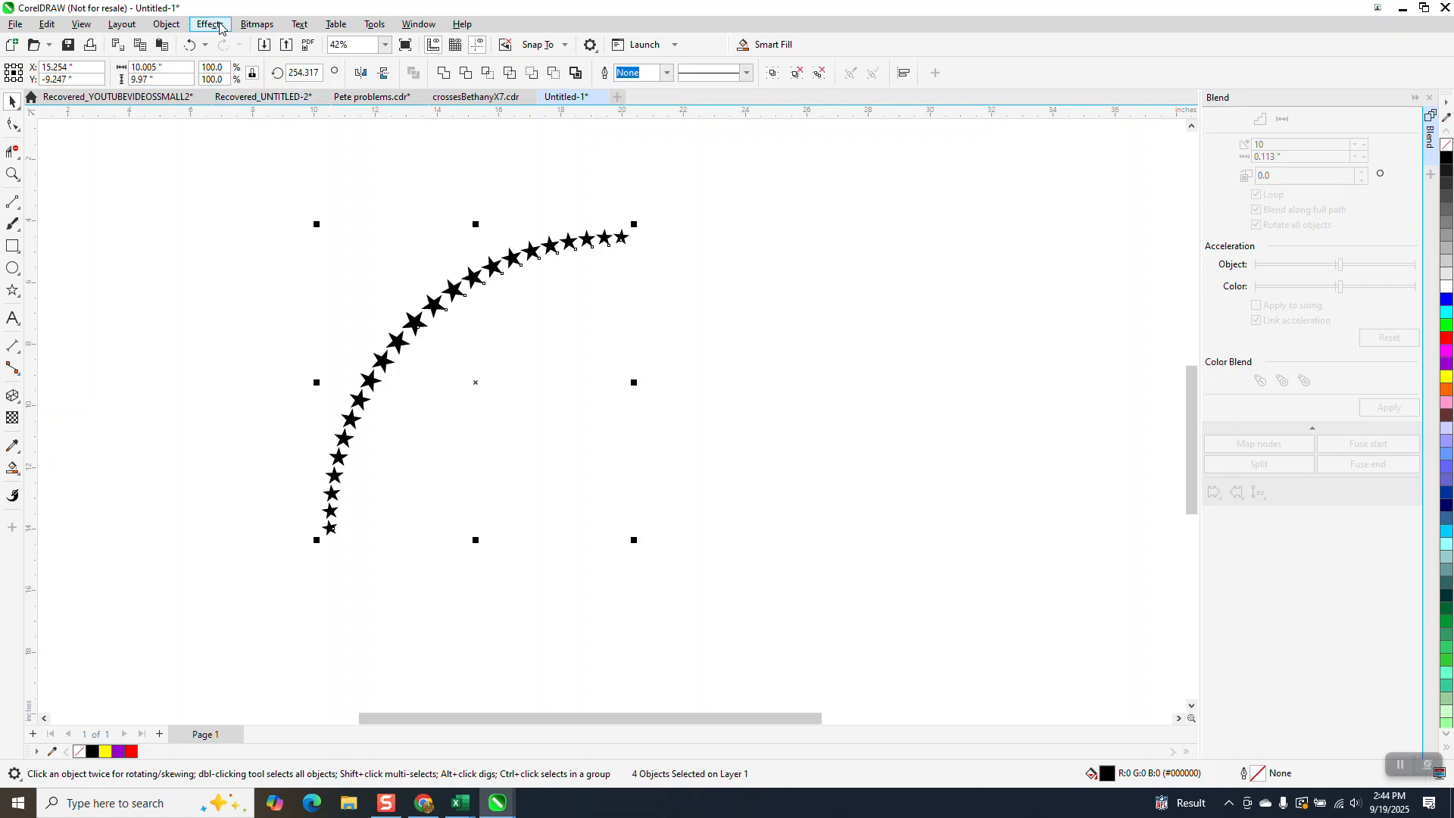
click(166, 24)
mouse_move(227, 282)
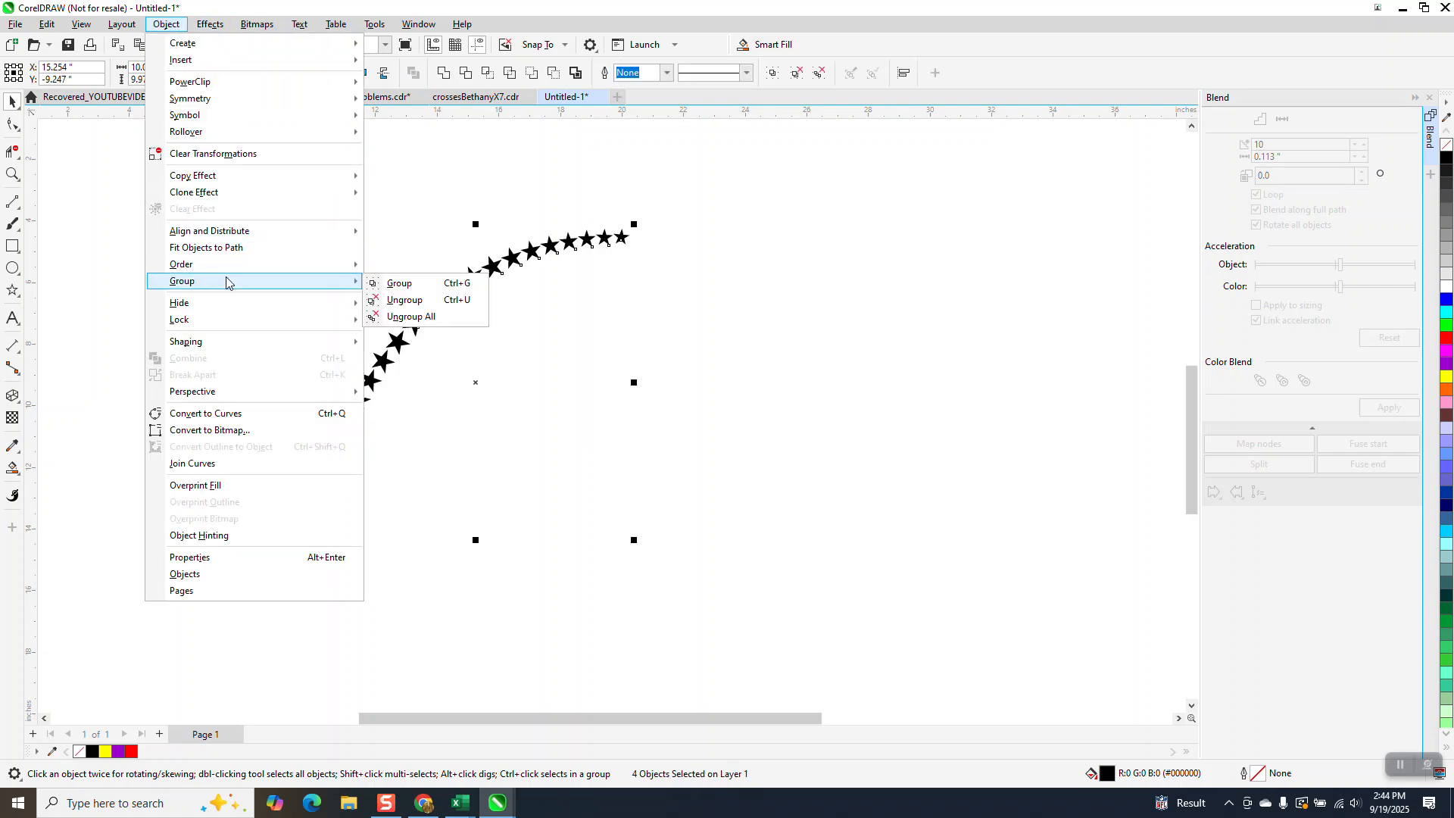
click(412, 318)
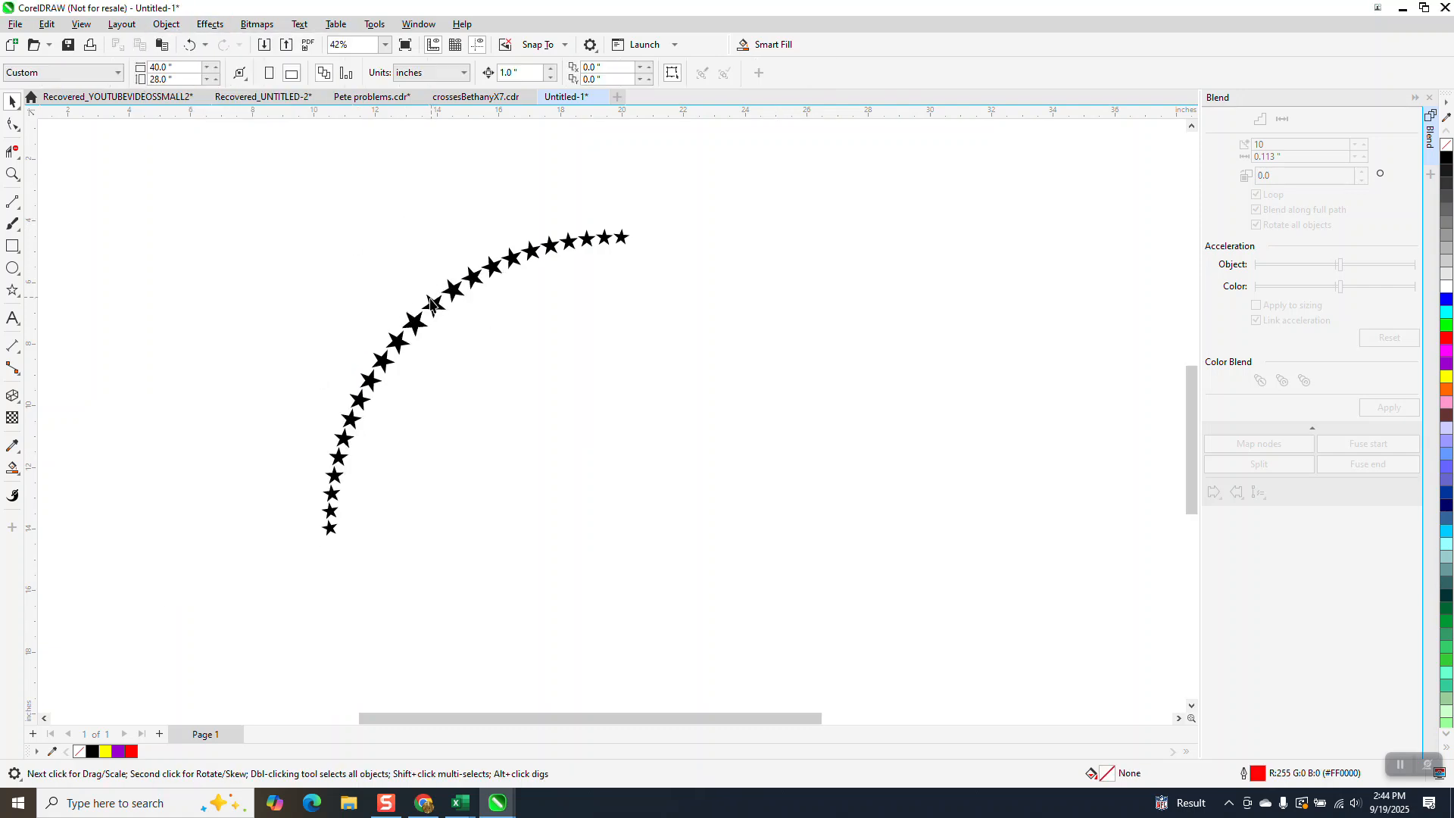
Delete the duplicate large star where the two rows overlap.
click(12, 174)
drag(414, 285, 478, 346)
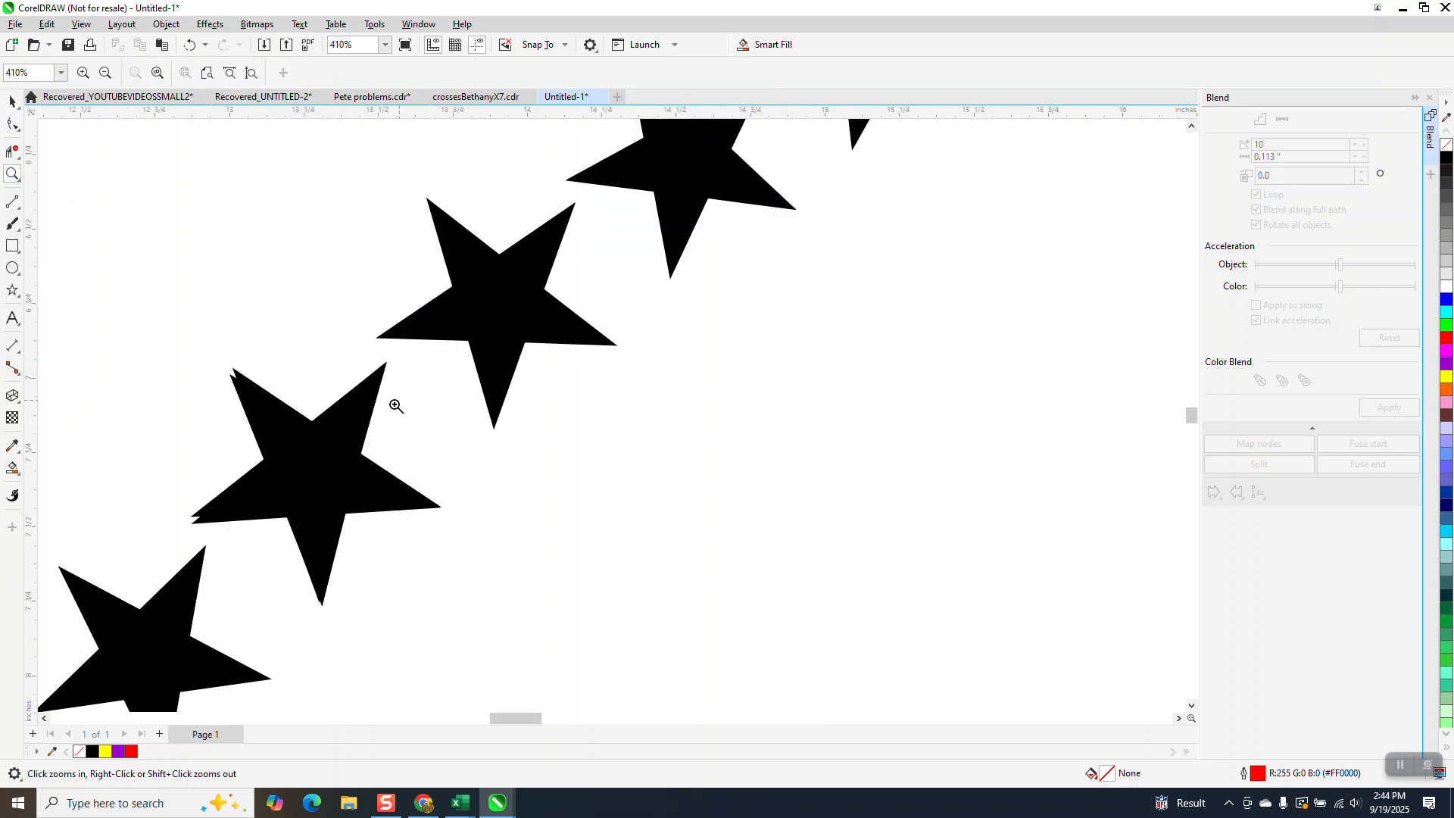
click(12, 101)
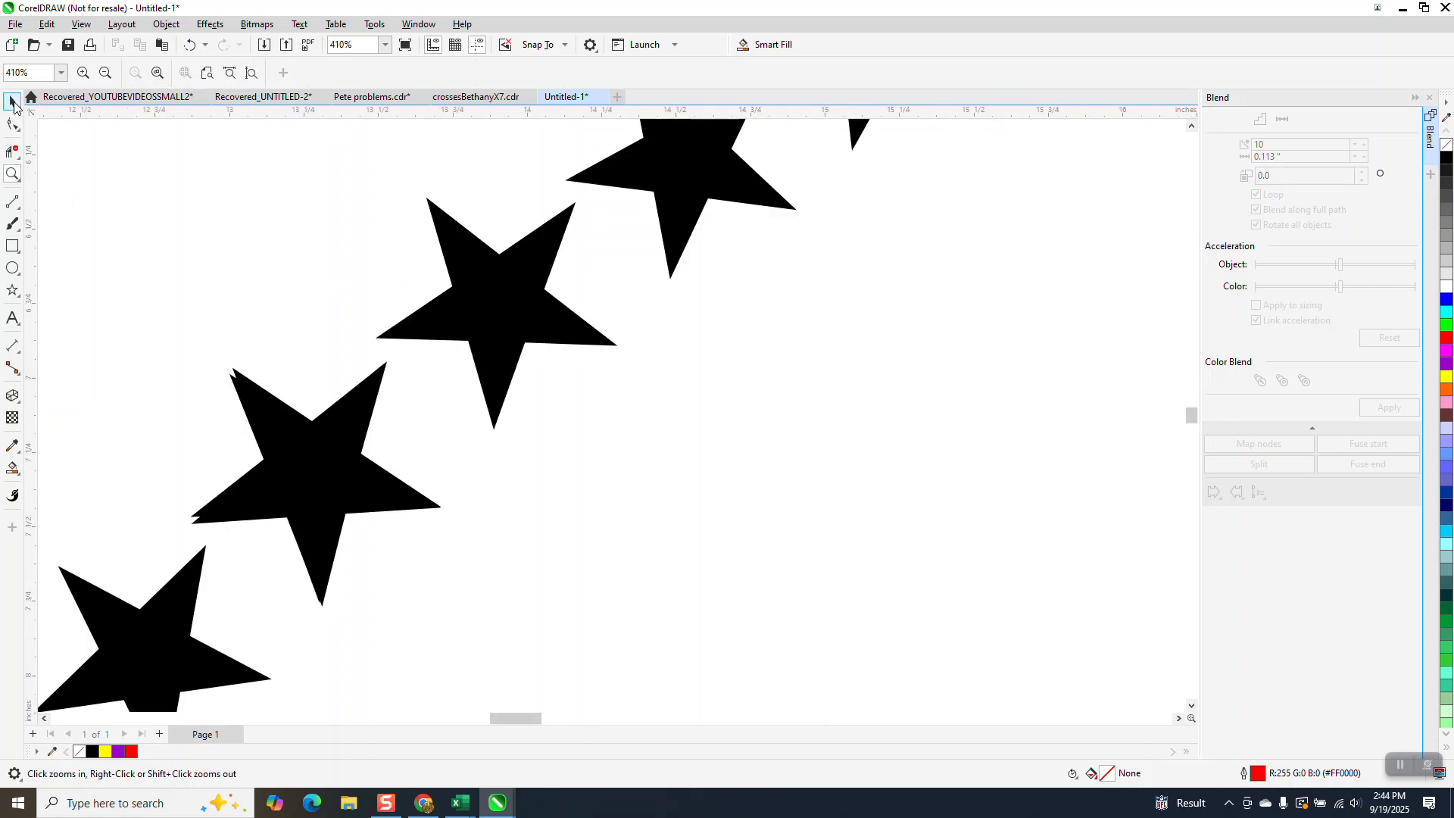
click(358, 452)
key(Escape)
scroll(351, 430, down, 1)
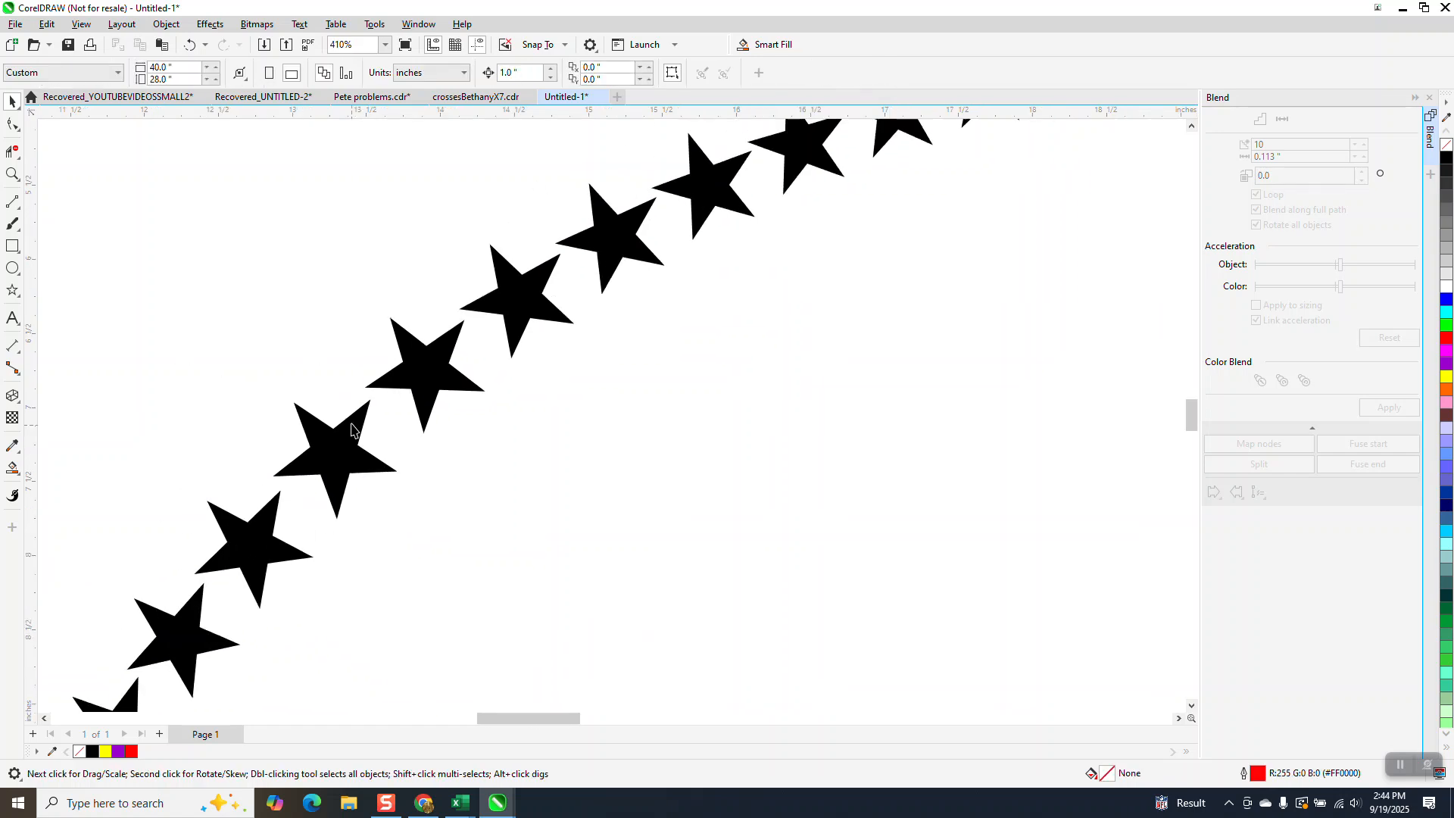
scroll(351, 430, down, 5)
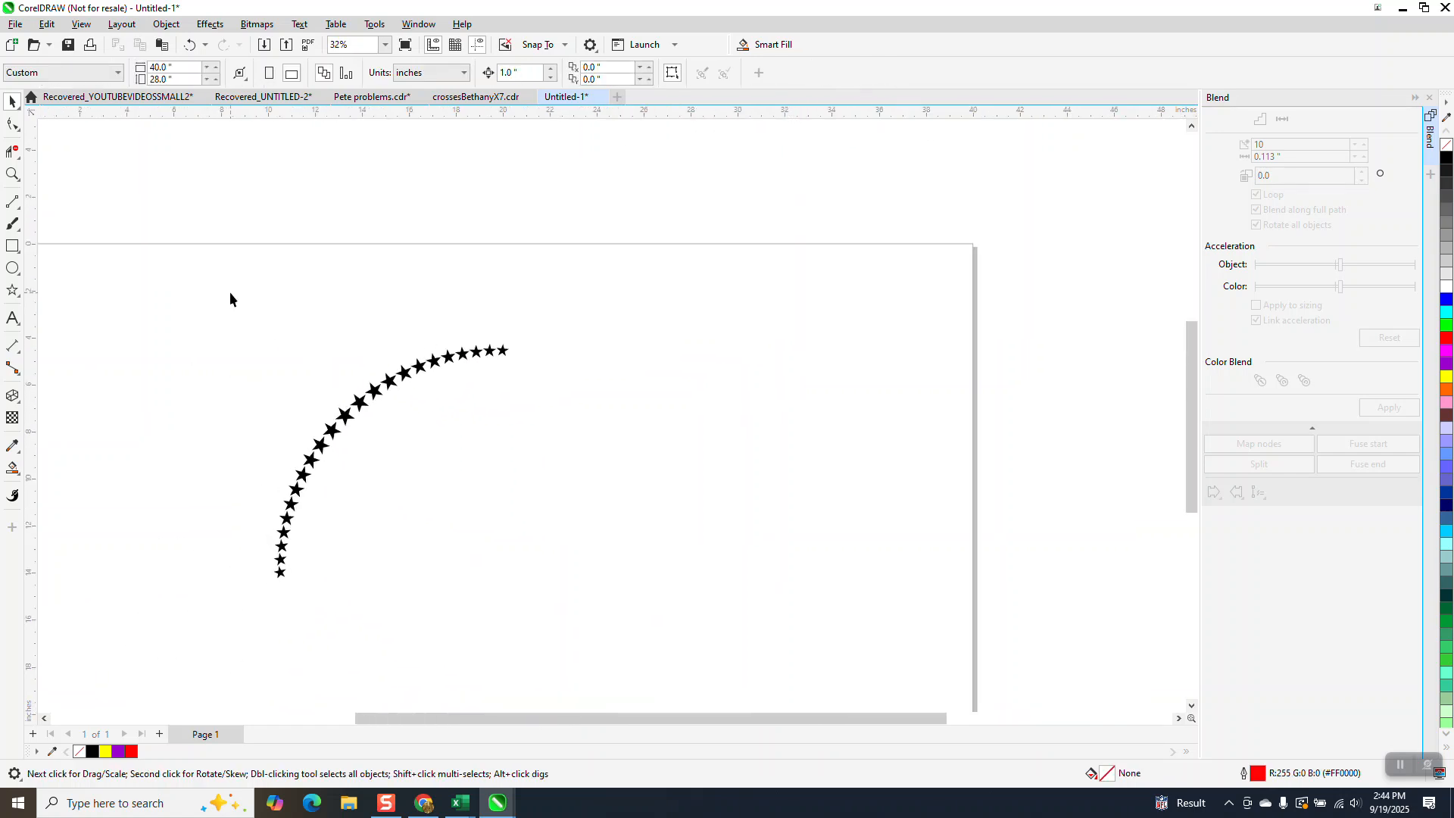
Group the arc's stars and complete a full circle with three copies, each rotated a further 90 degrees about the arc's centre.
drag(230, 293, 584, 633)
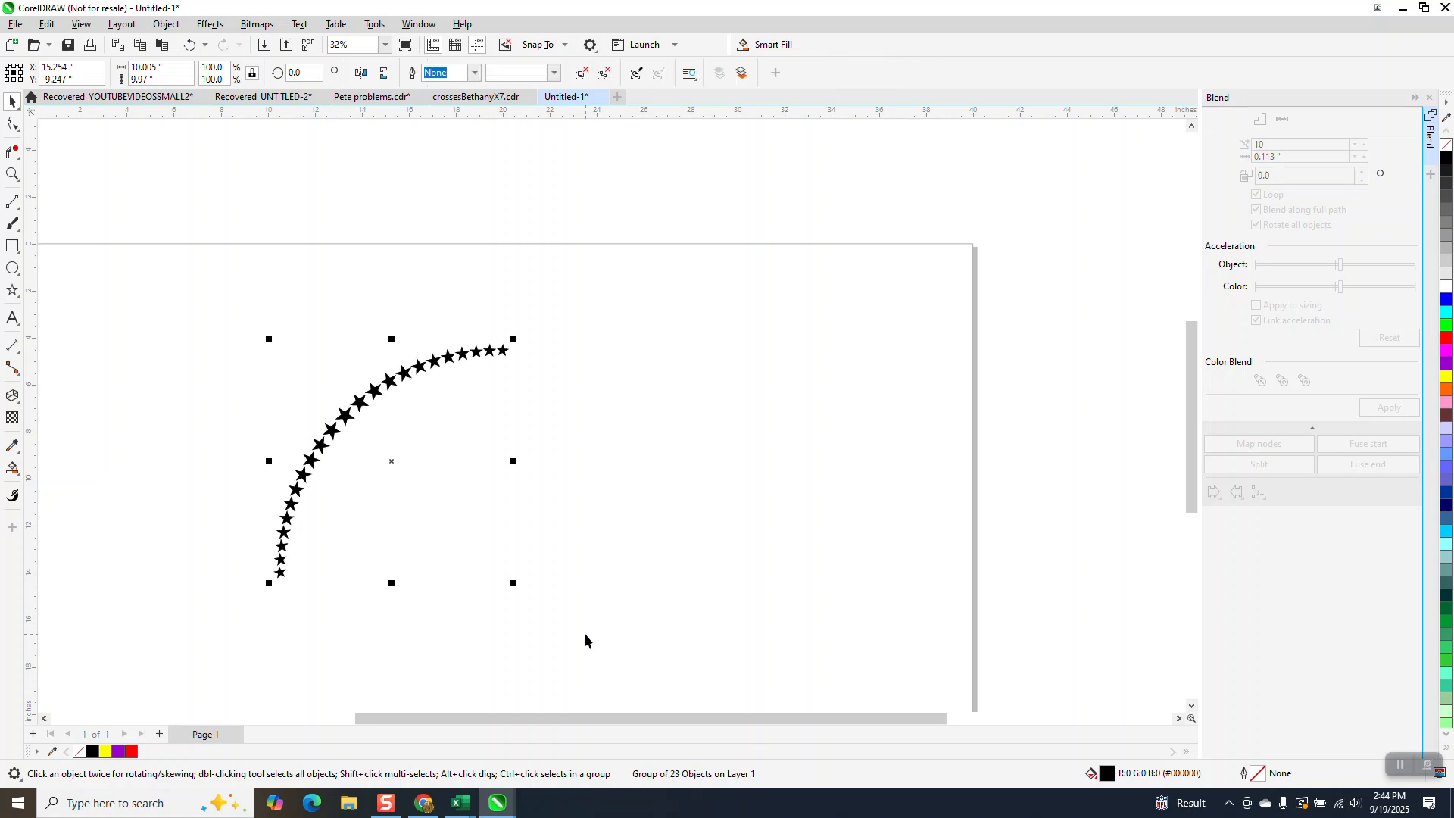
click(396, 470)
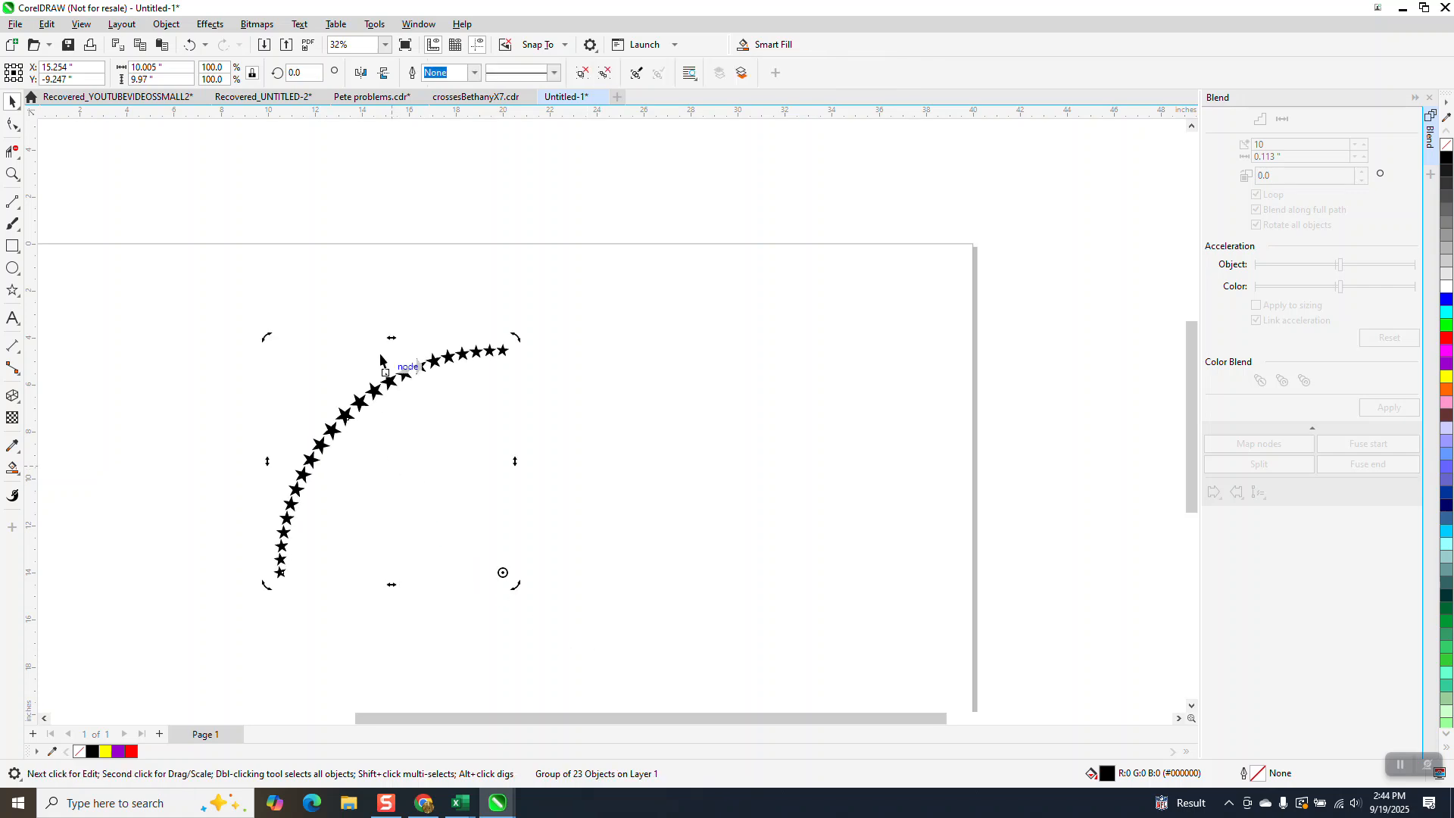
click(313, 72)
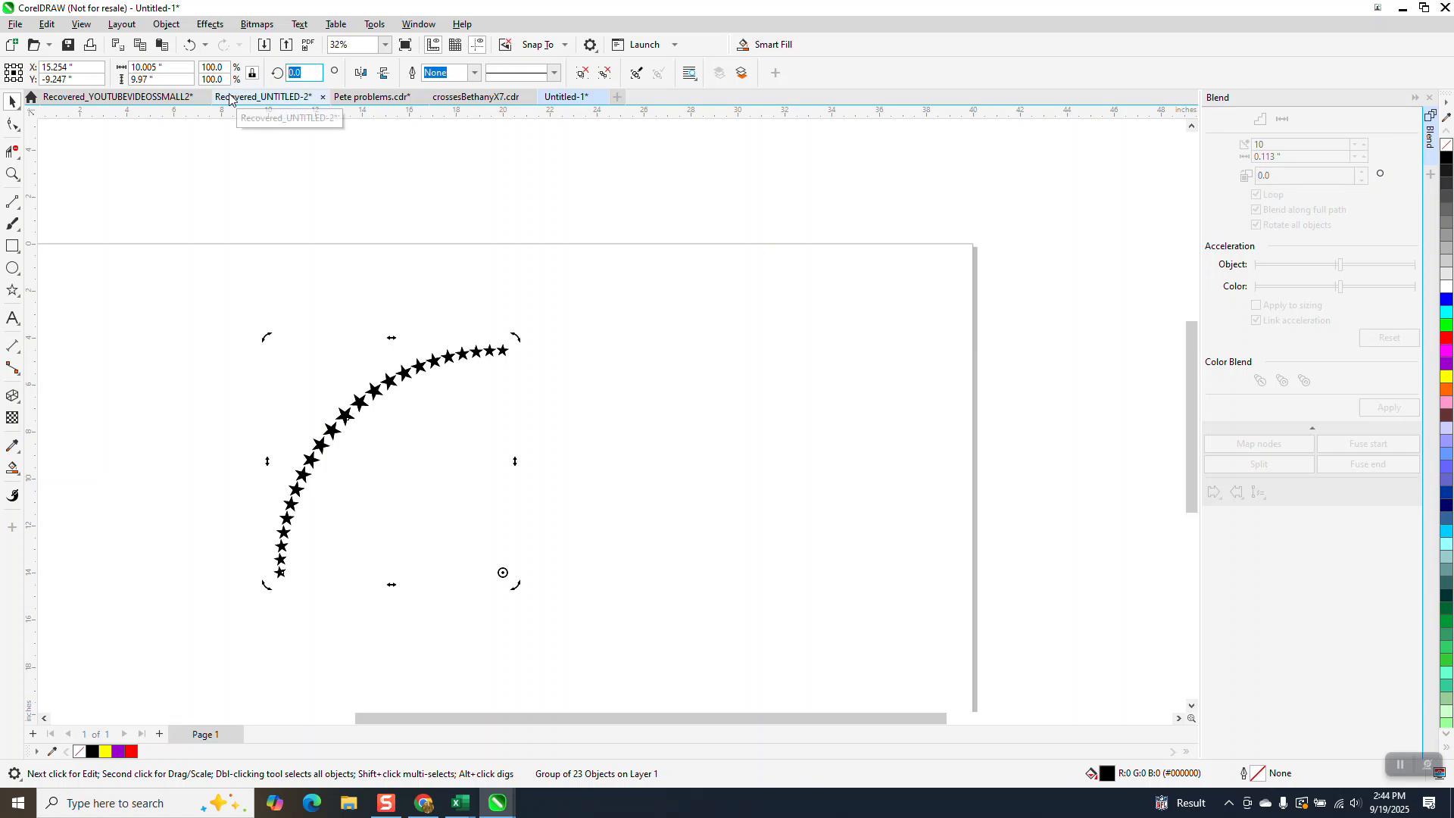
text(90)
key(ctrl+Return)
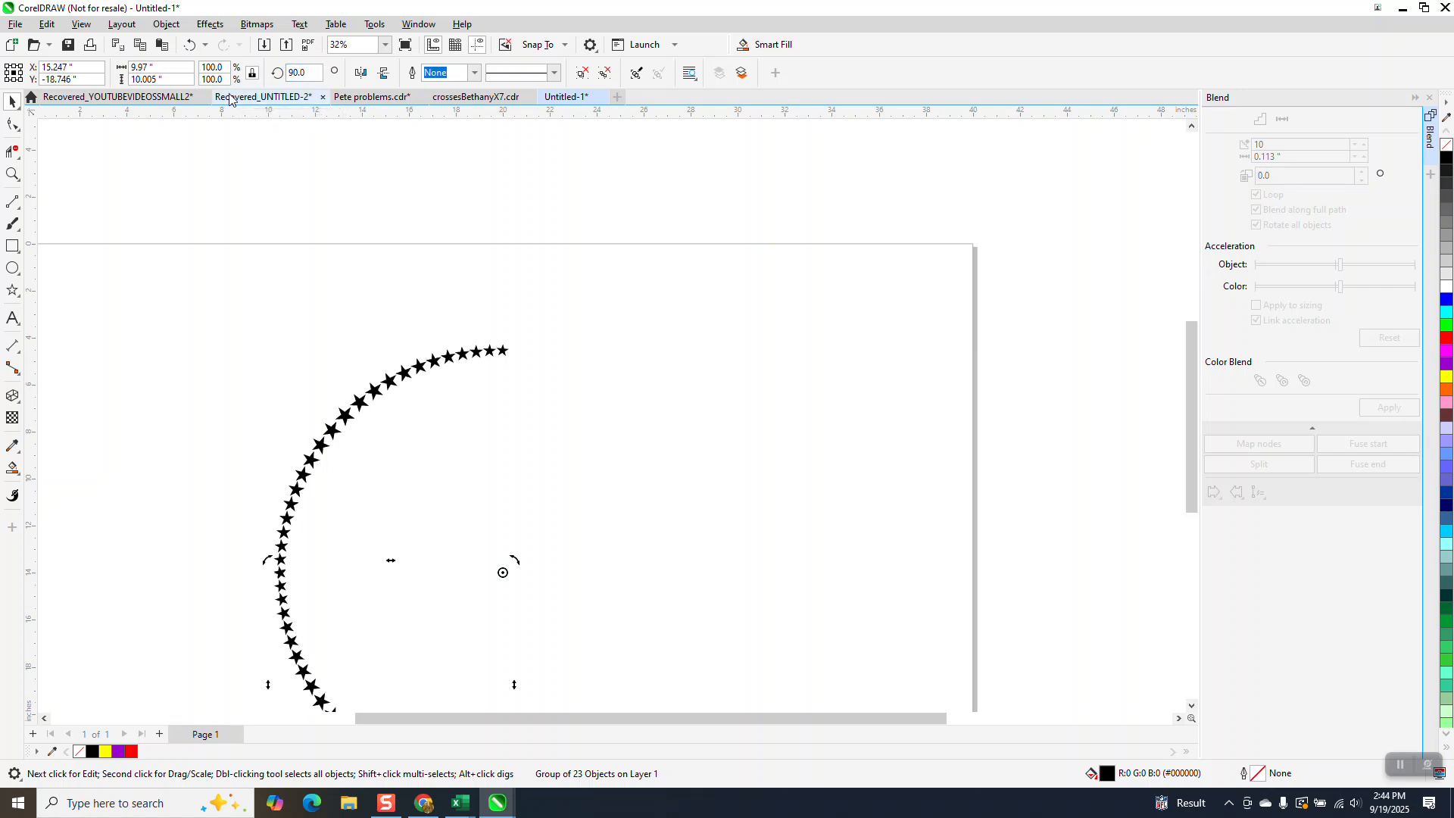
key(ctrl+r)
key(ctrl+r)
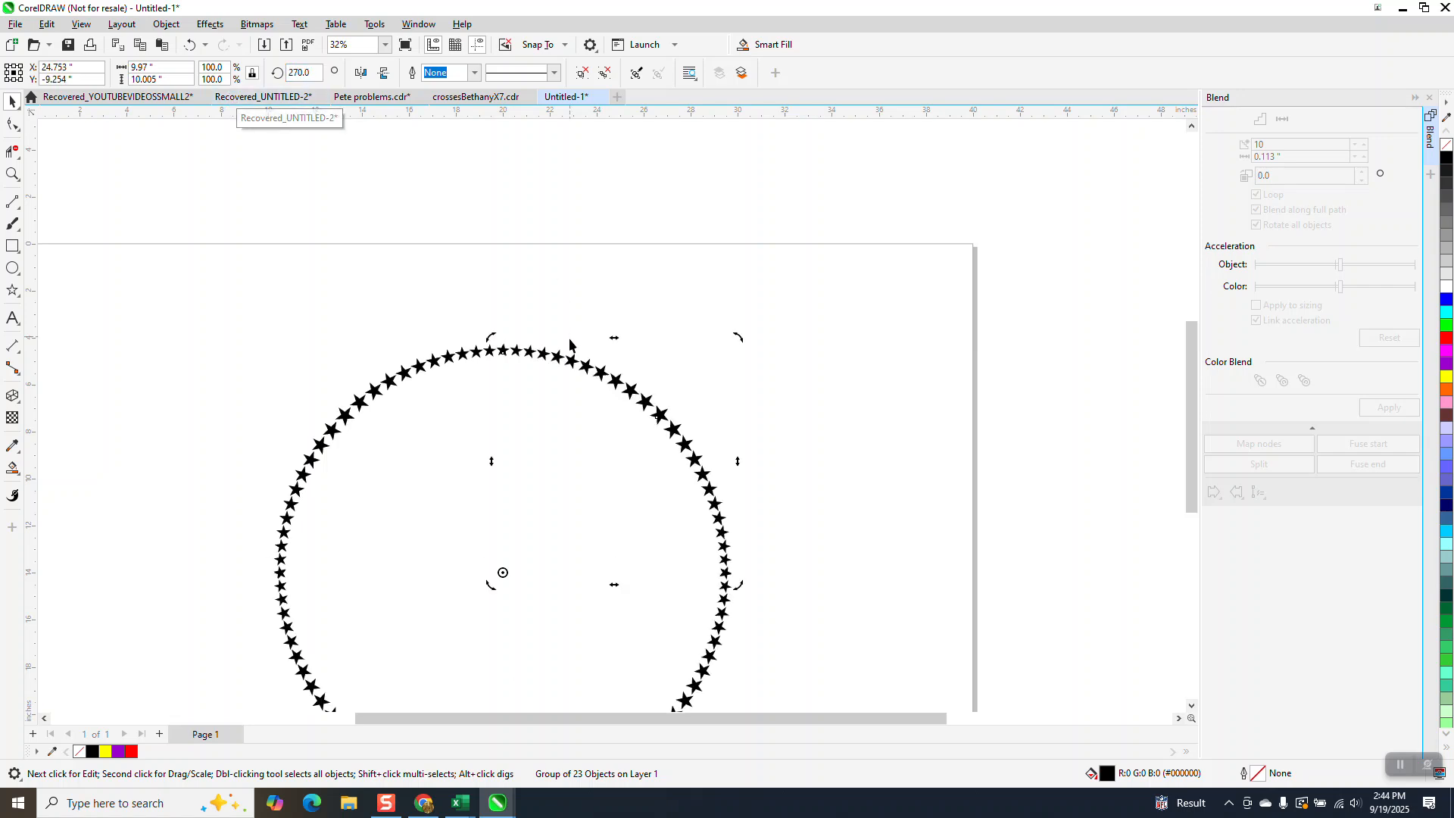
Fill all four star groups of the circle with yellow and move the black rectangle down behind them as a background.
scroll(571, 349, down, 1)
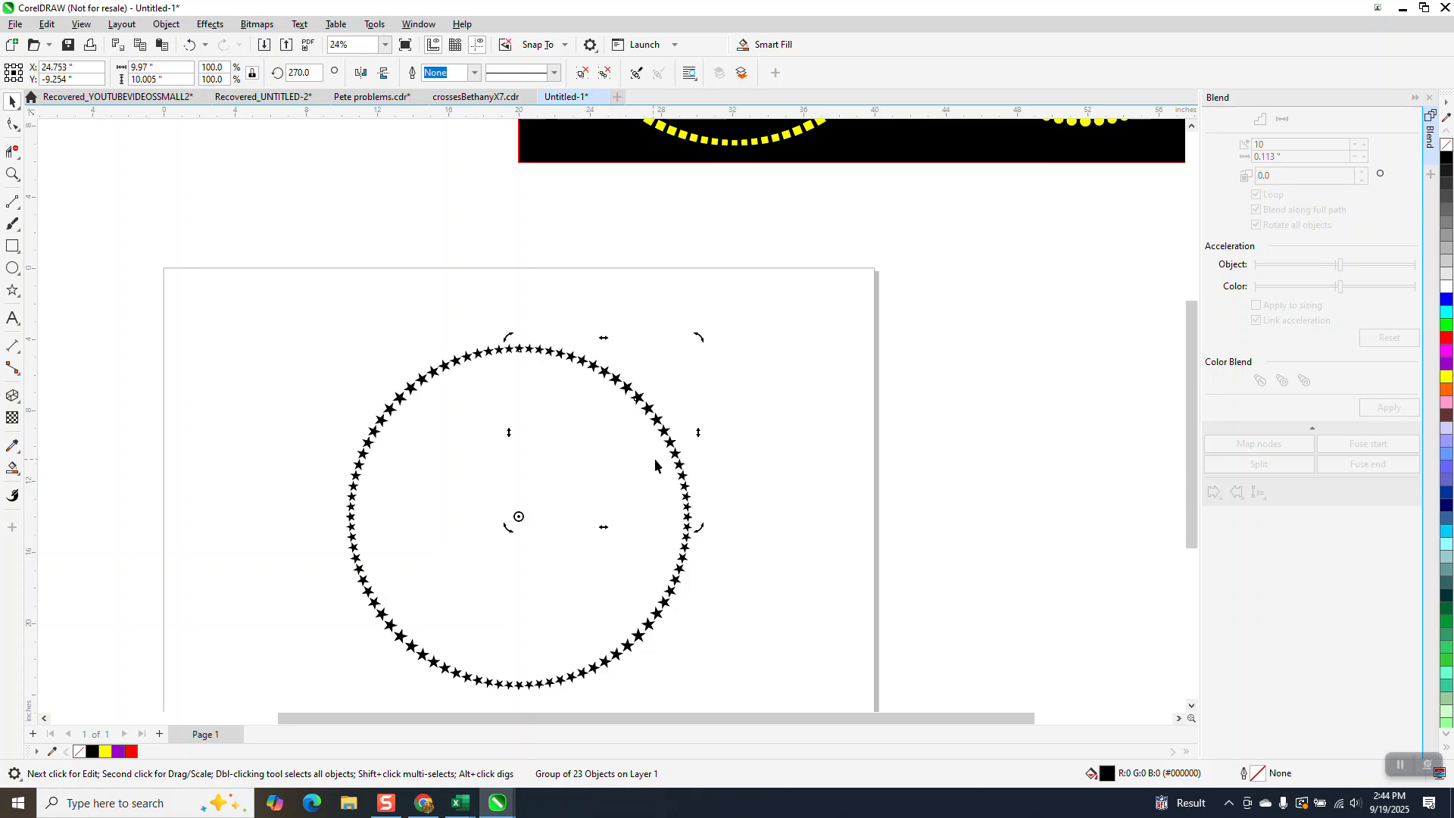
scroll(375, 306, down, 1)
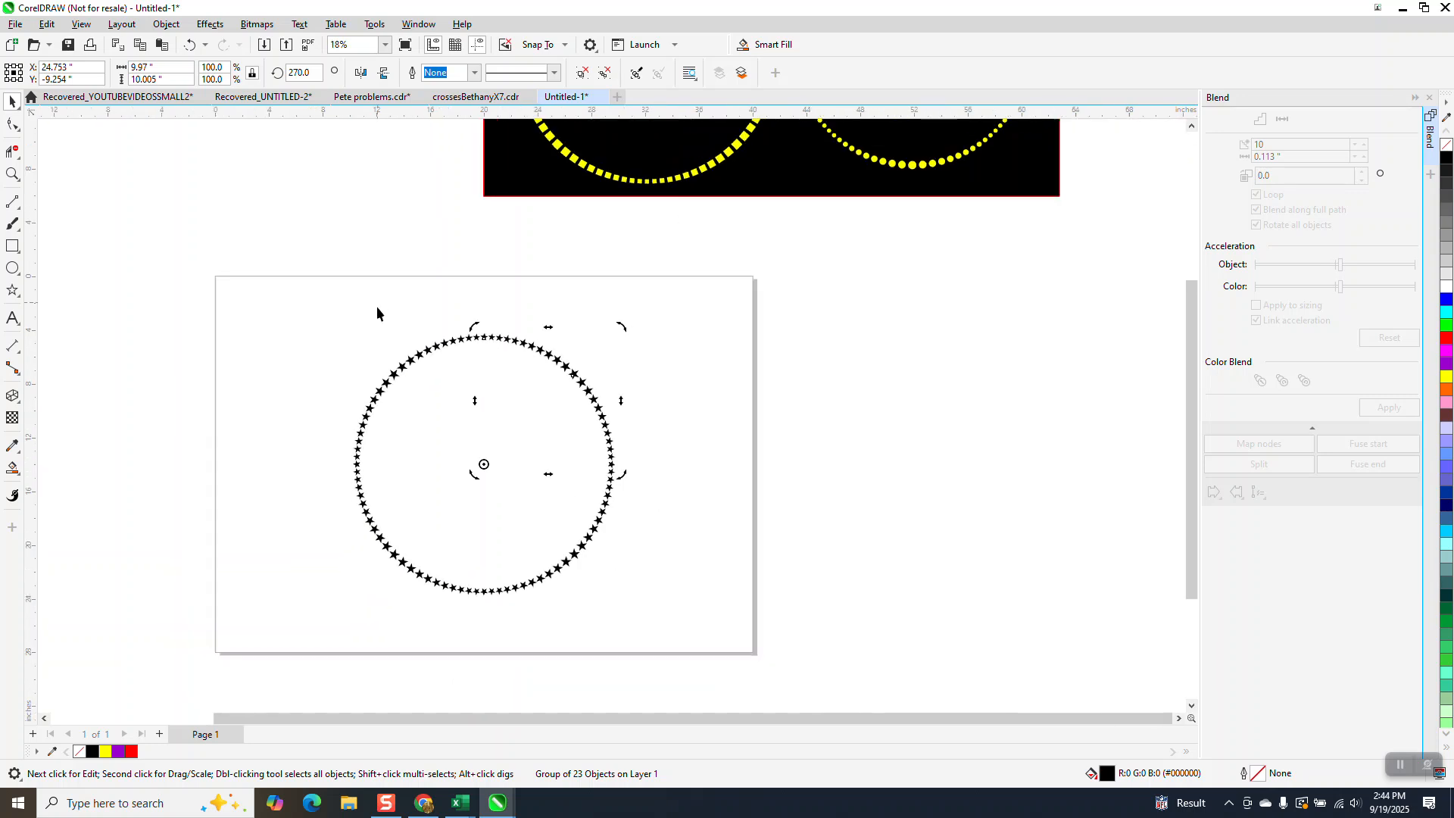
drag(328, 309, 681, 622)
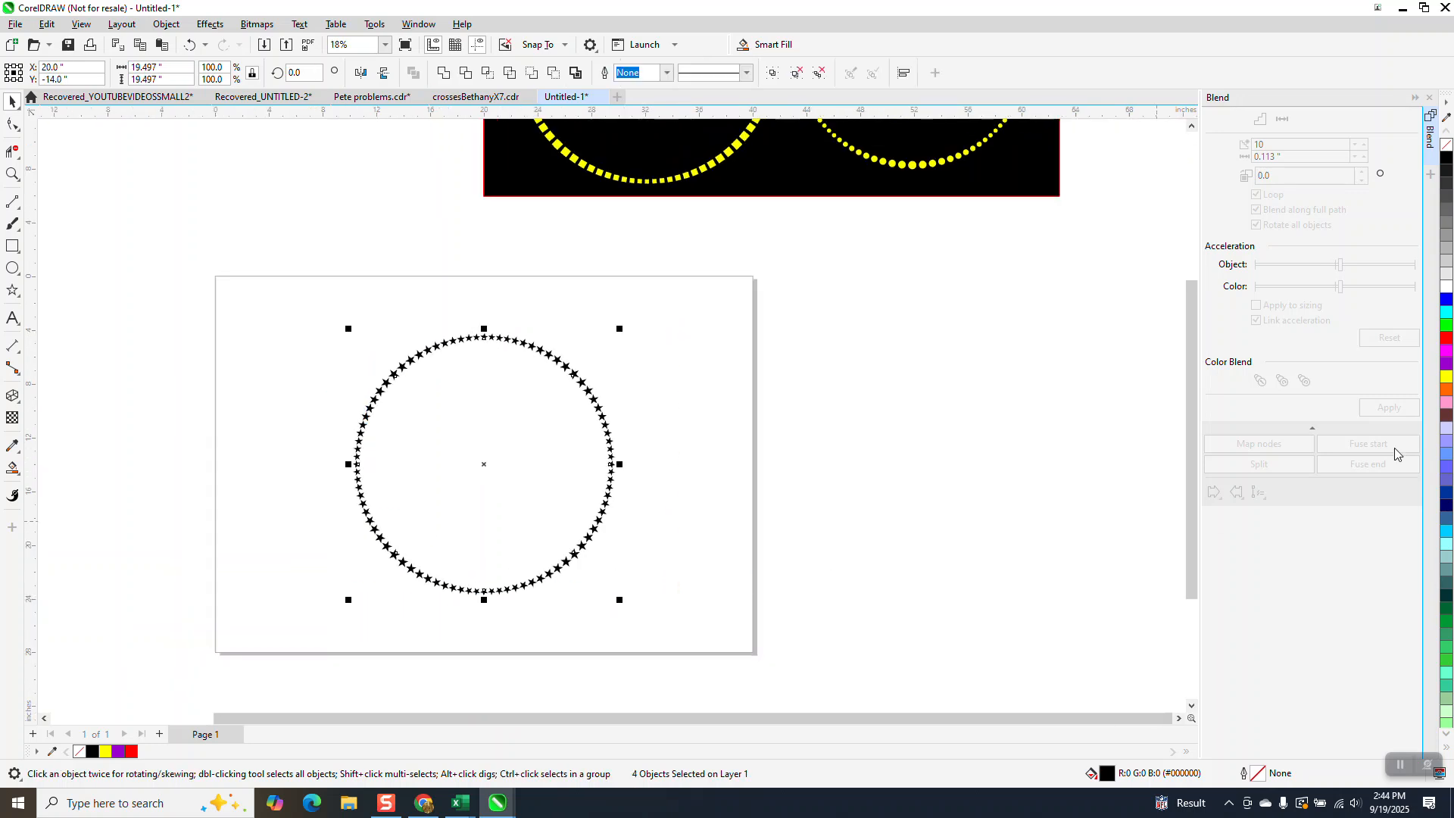
click(1447, 378)
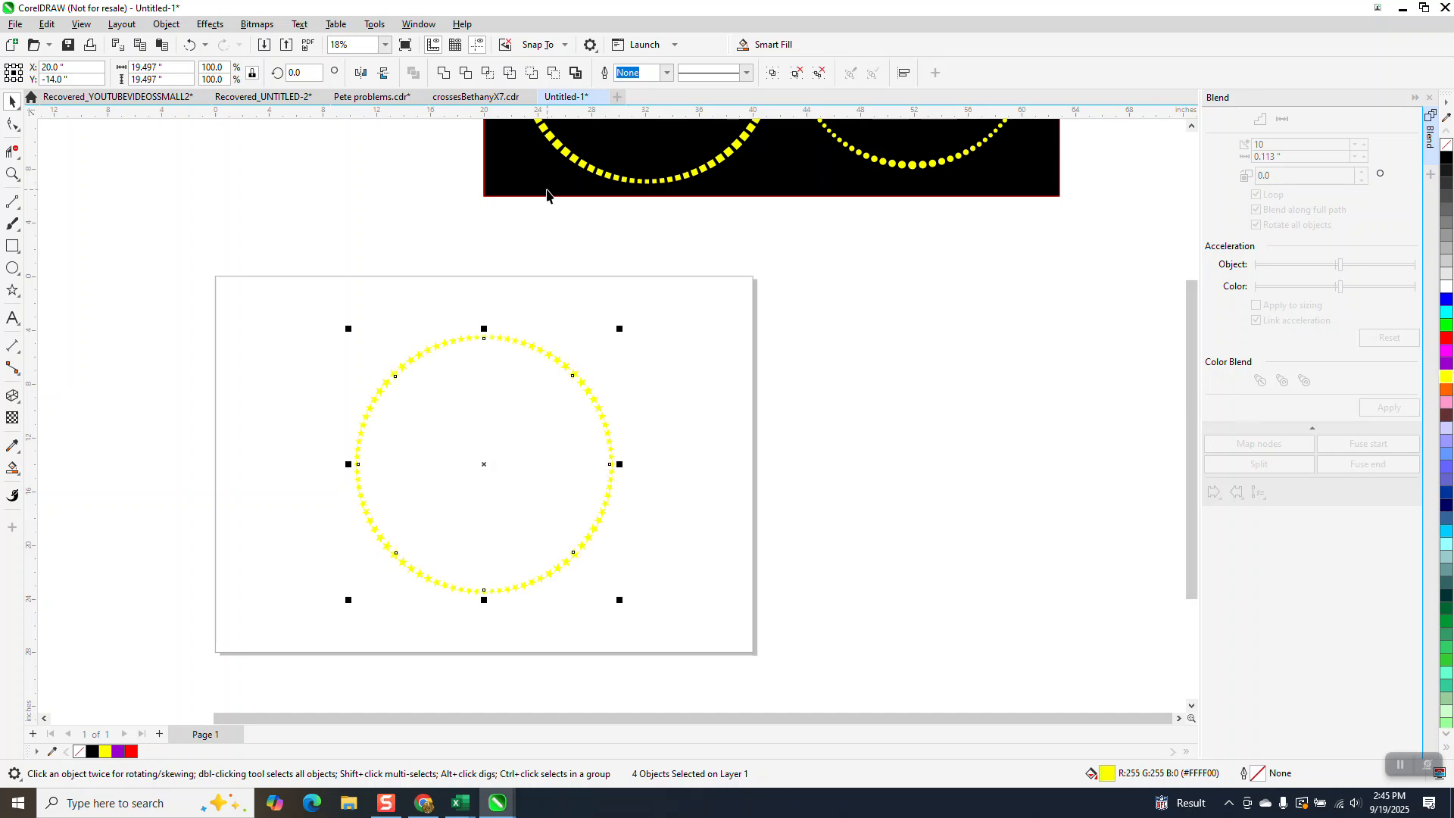
drag(546, 194, 341, 599)
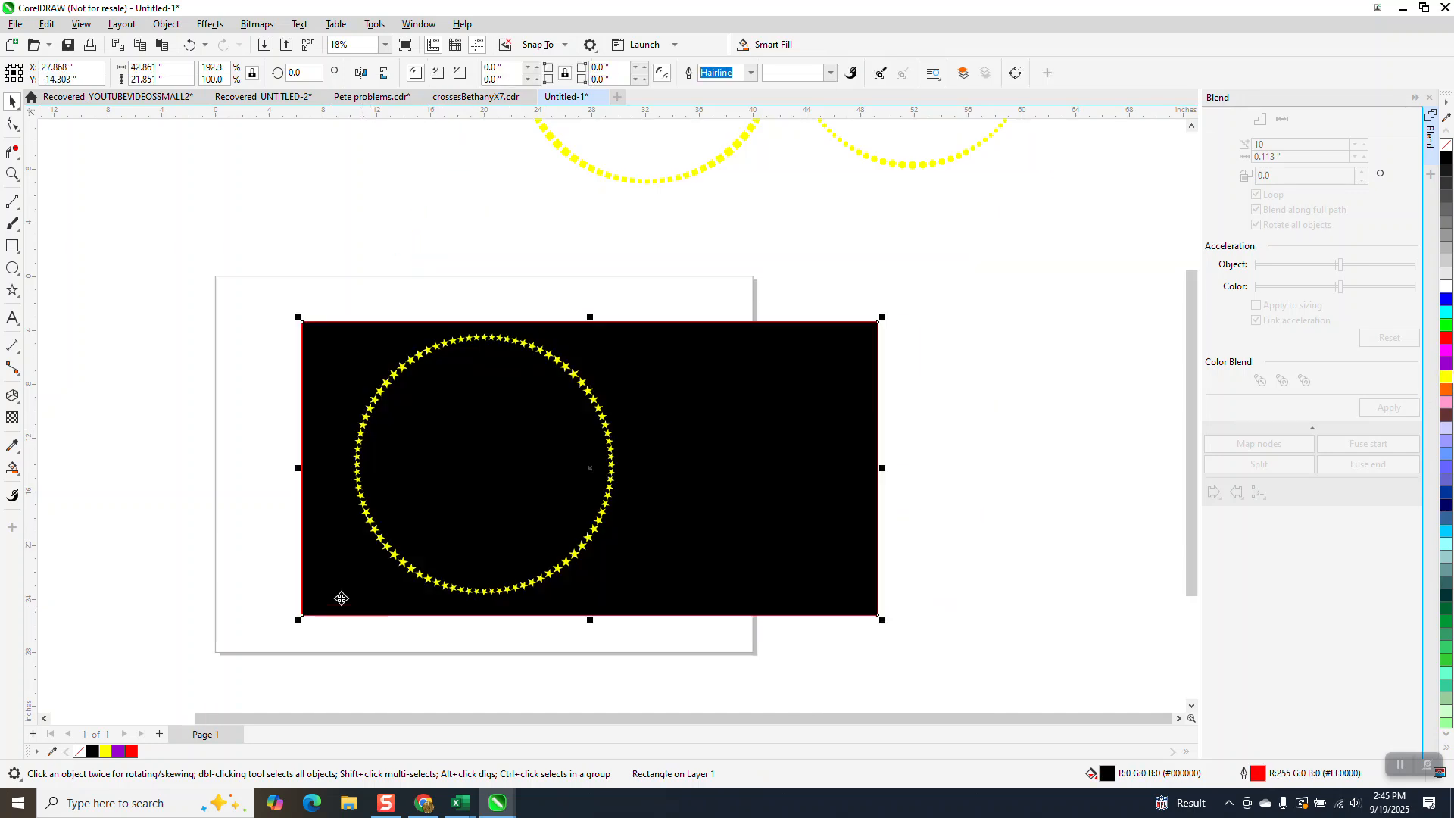
Examine the yellow star circle against the black background, checking the star sizes and spacing along the curve up close and as a whole.
click(12, 173)
drag(412, 312, 578, 425)
scroll(470, 338, down, 3)
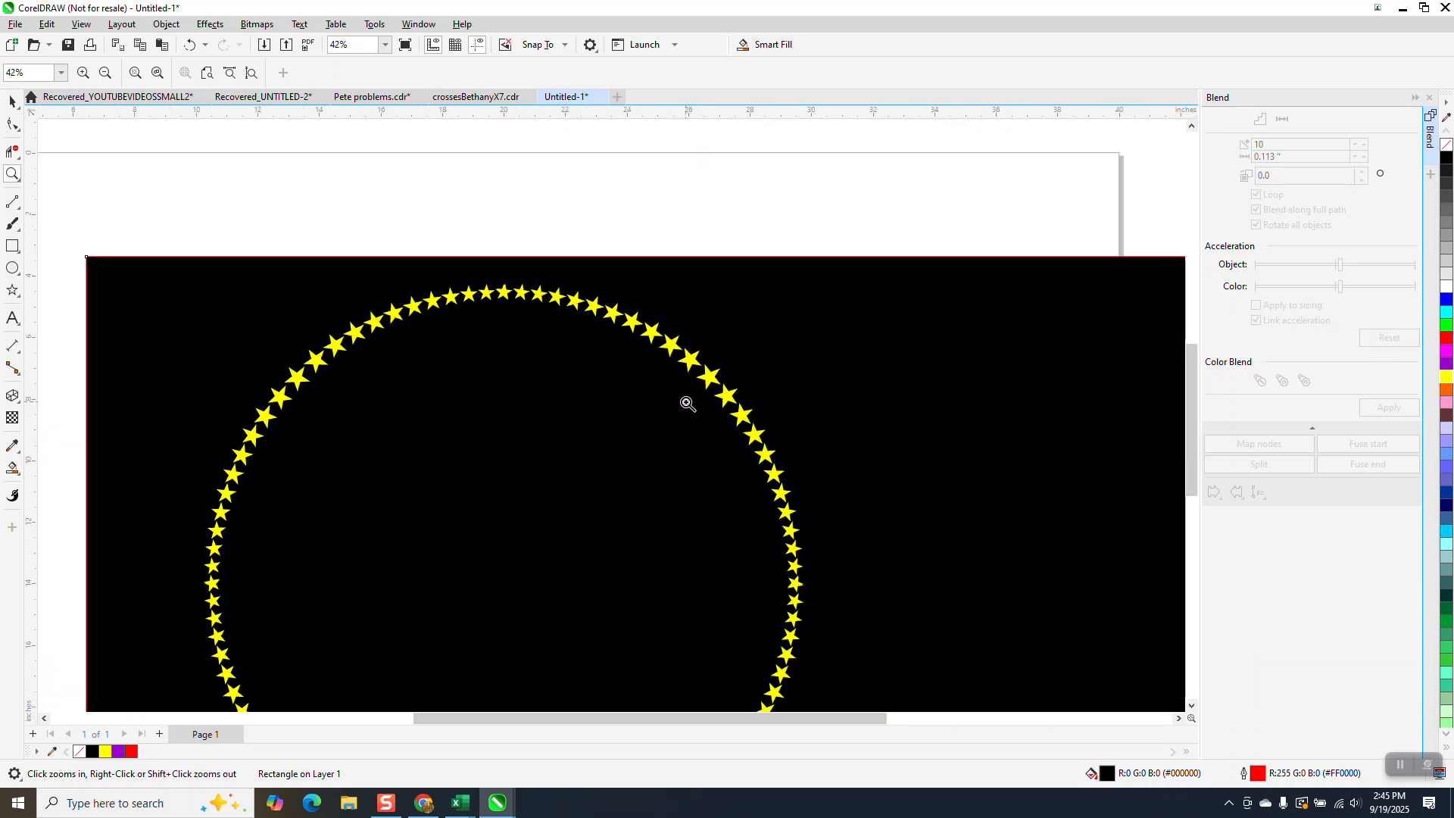
scroll(680, 405, down, 1)
scroll(319, 312, up, 8)
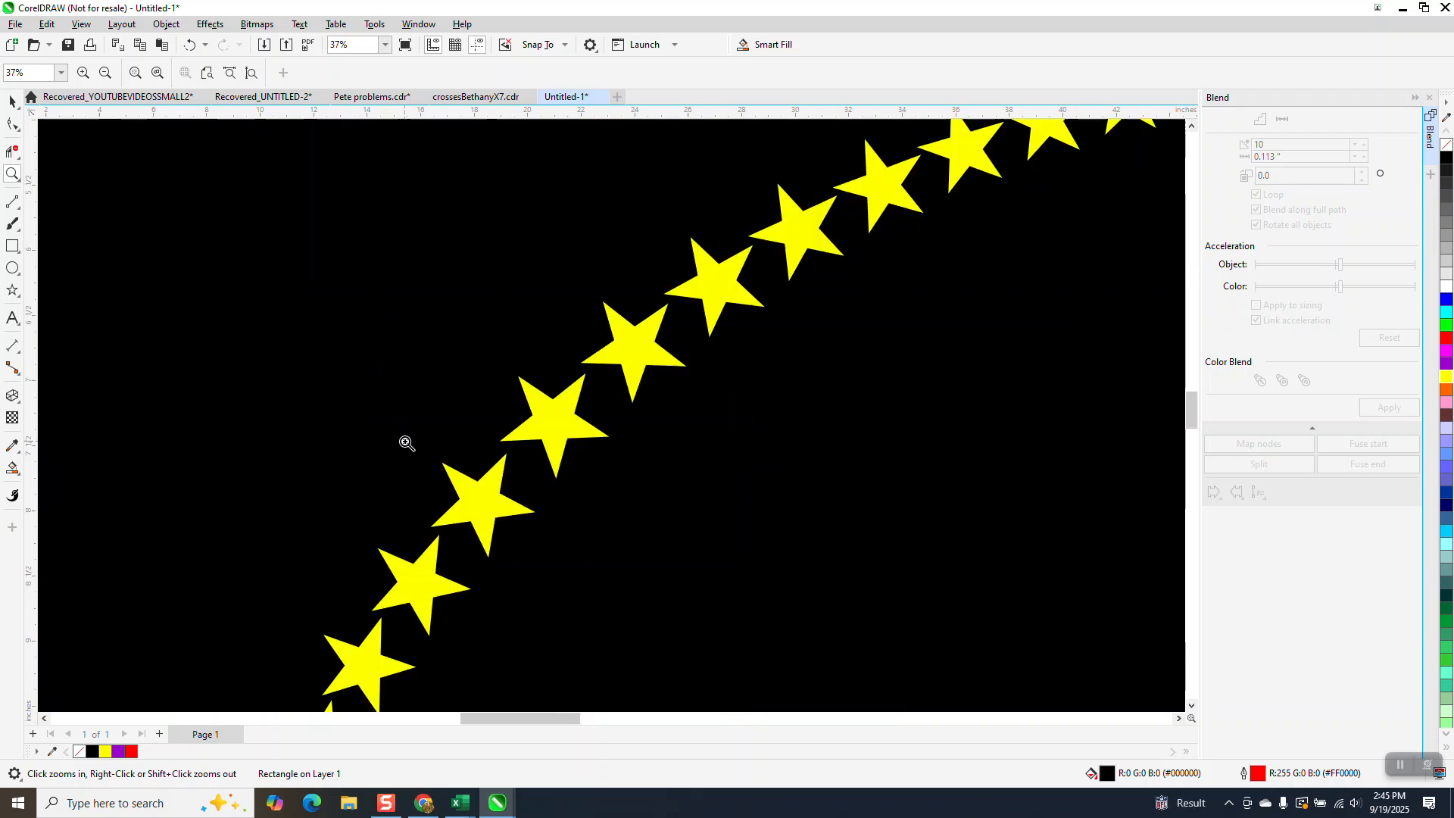
scroll(382, 419, down, 7)
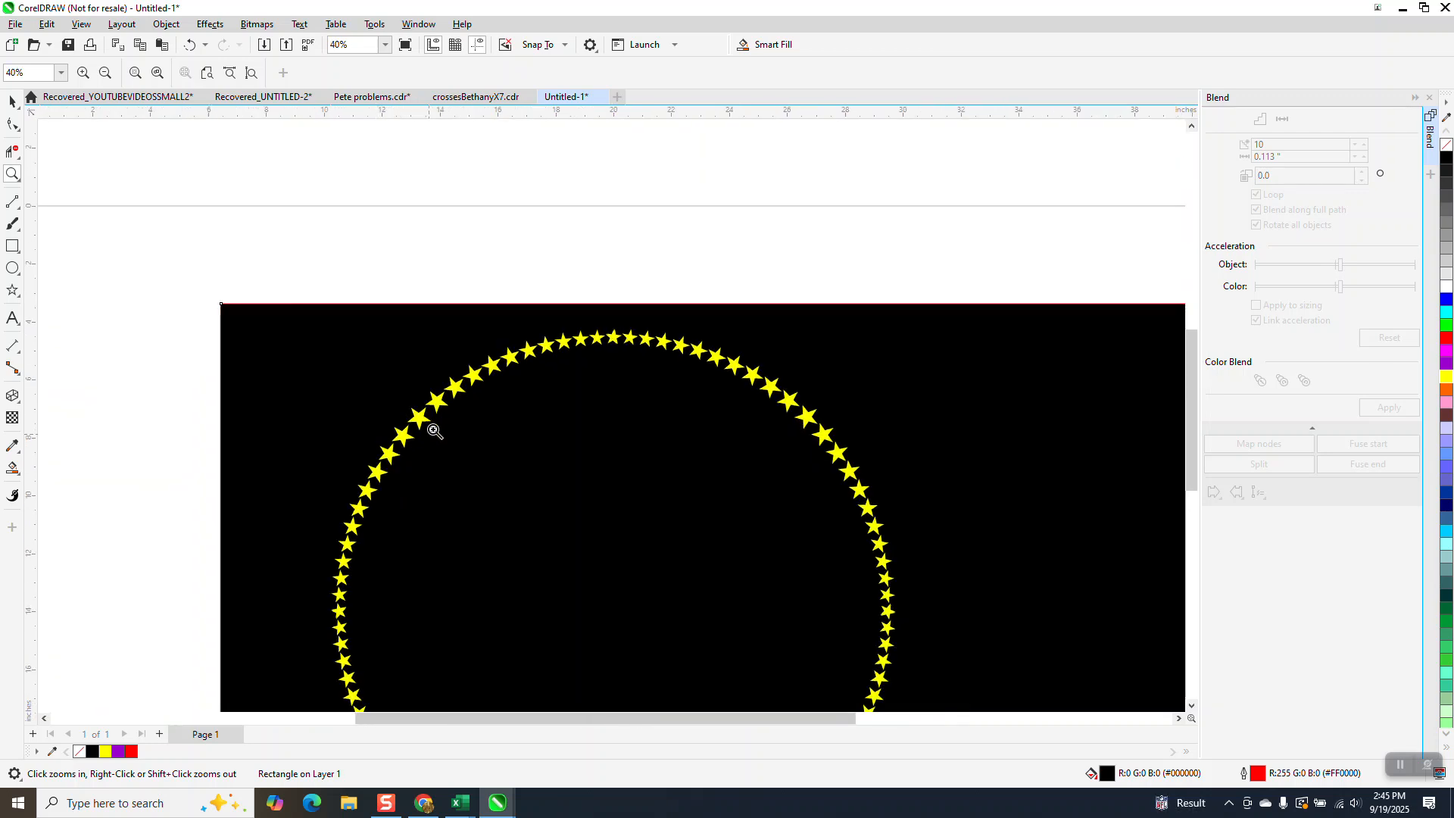
scroll(406, 380, down, 2)
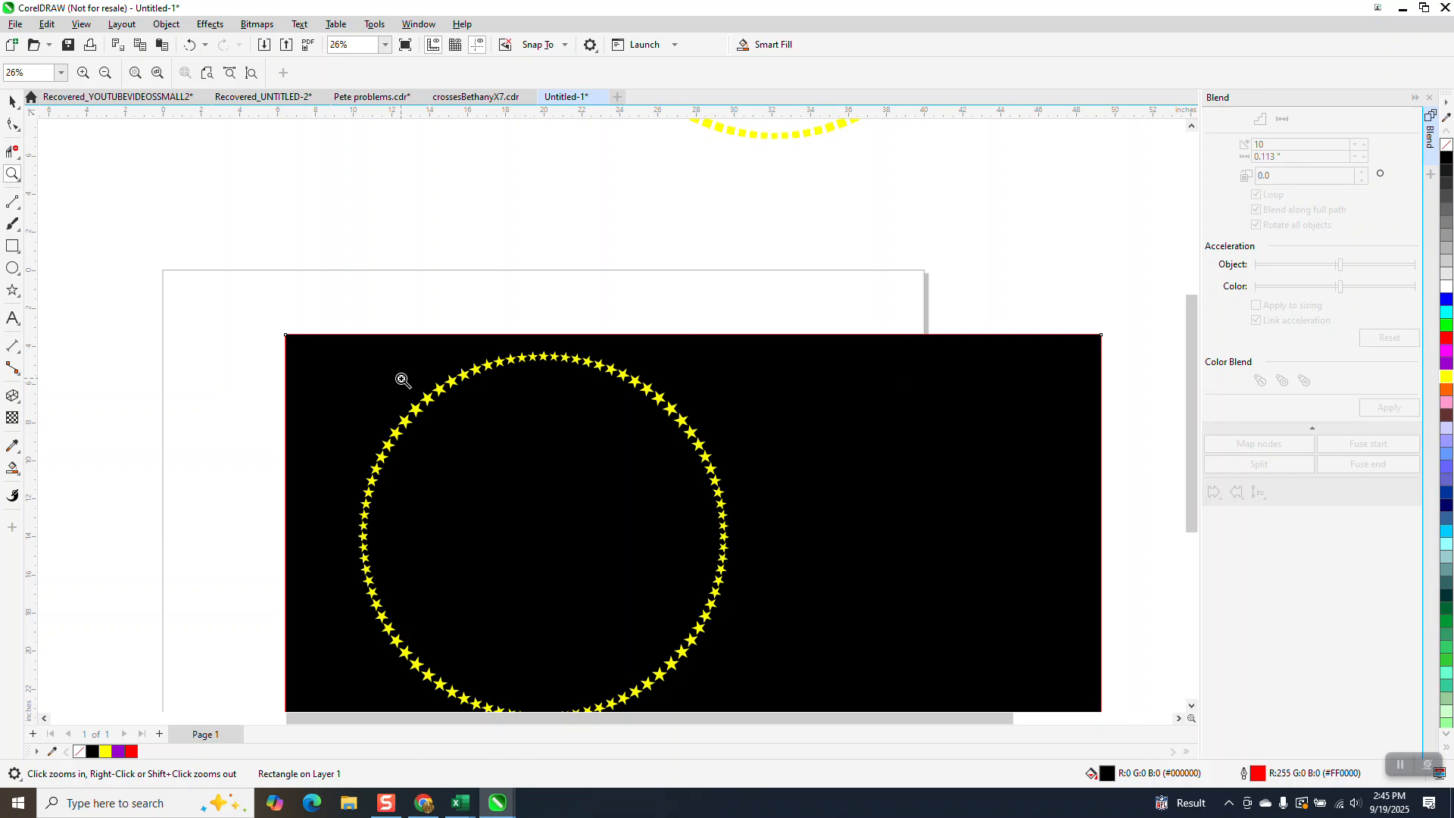
drag(357, 356, 774, 555)
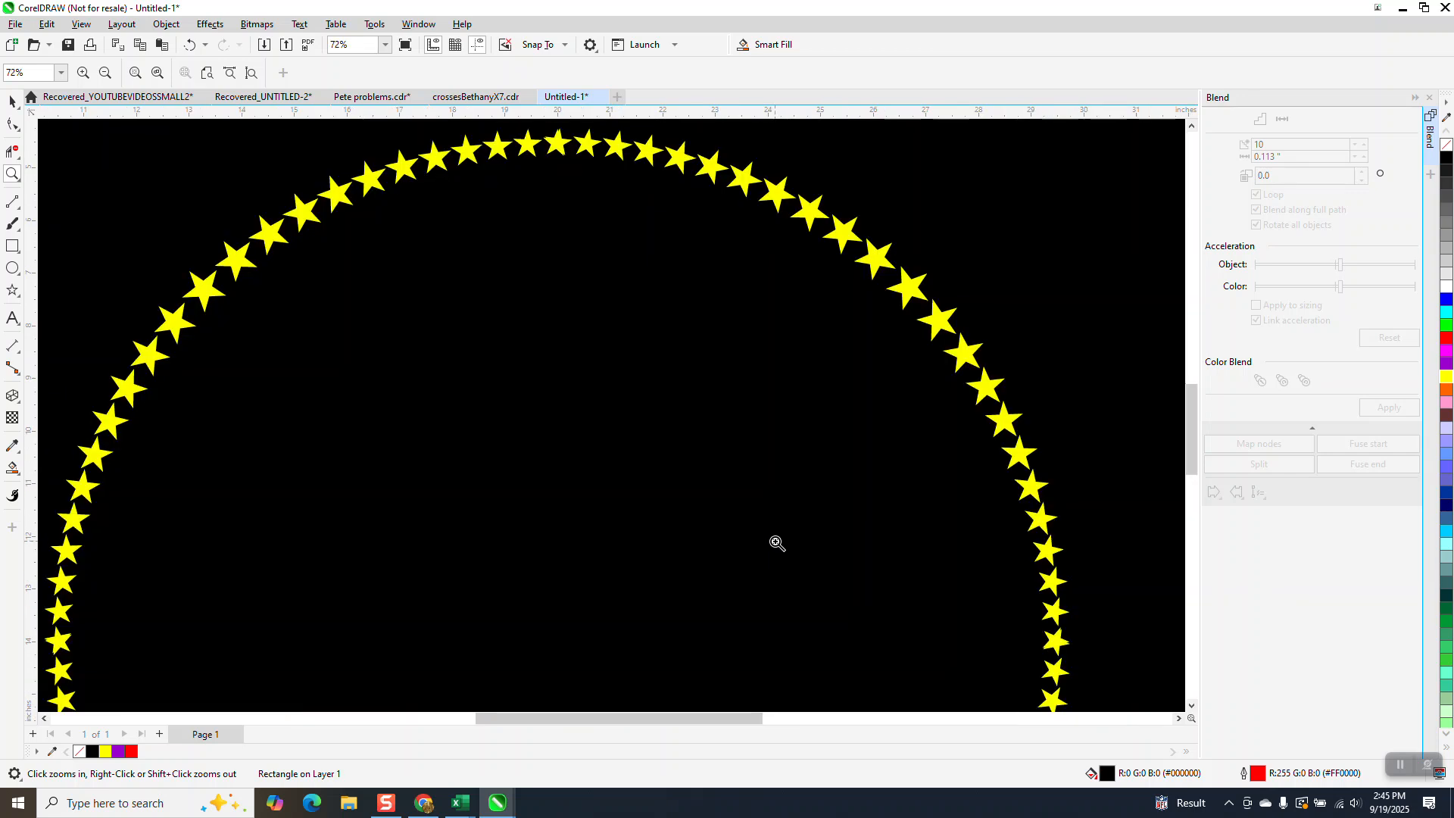